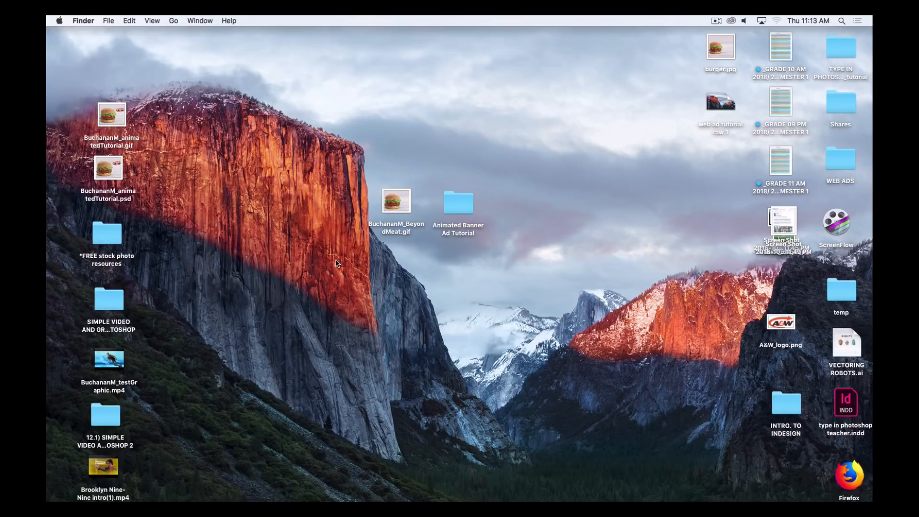
Preview the finished Beyond Meat banner GIF on the desktop with Quick Look, then close the preview
click(396, 206)
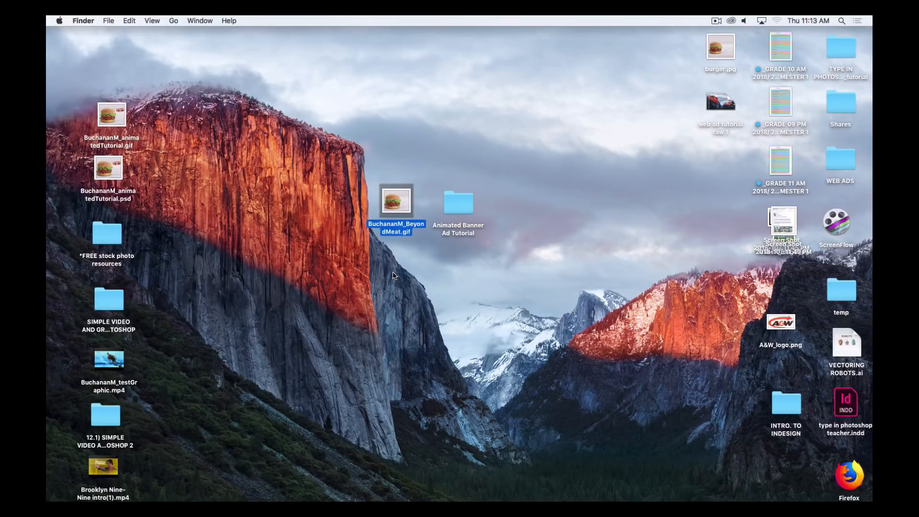
key(space)
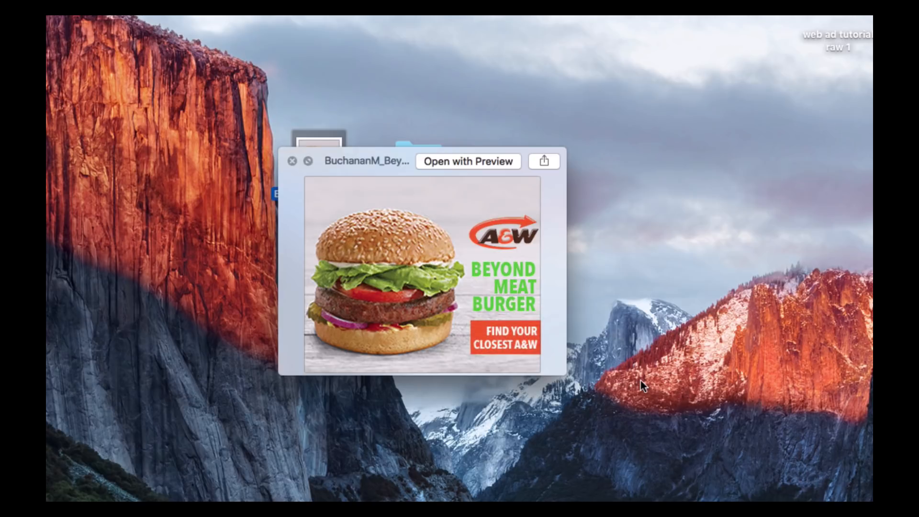
key(space)
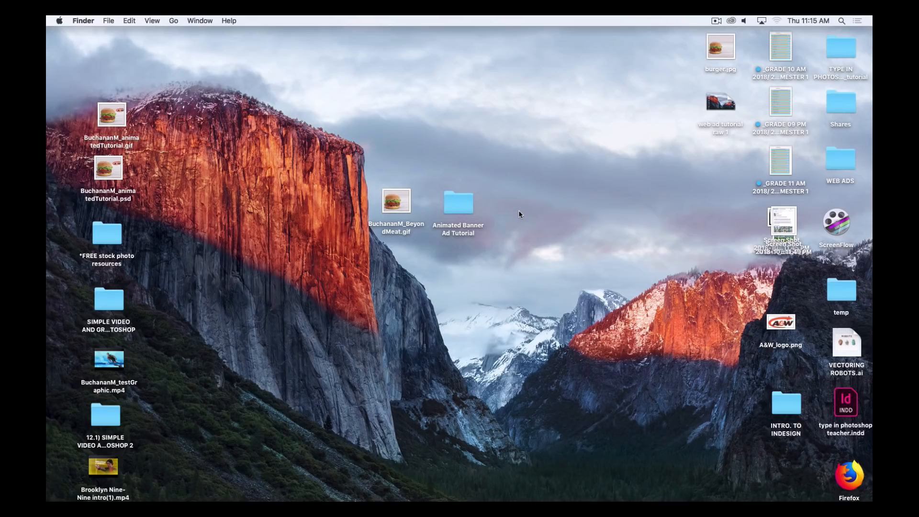
Open Medium Rectangle Web Ad to Animate.psd from the Animated Banner Ad Tutorial folder
double_click(465, 202)
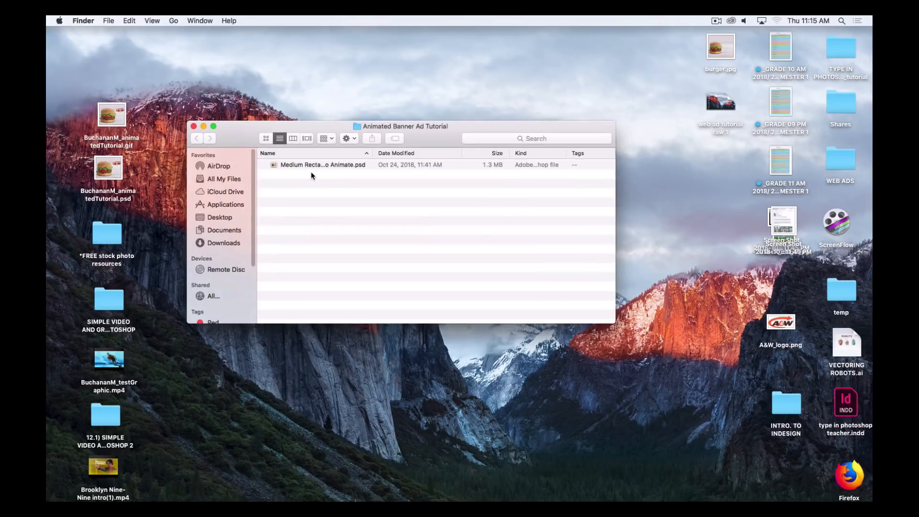
click(312, 165)
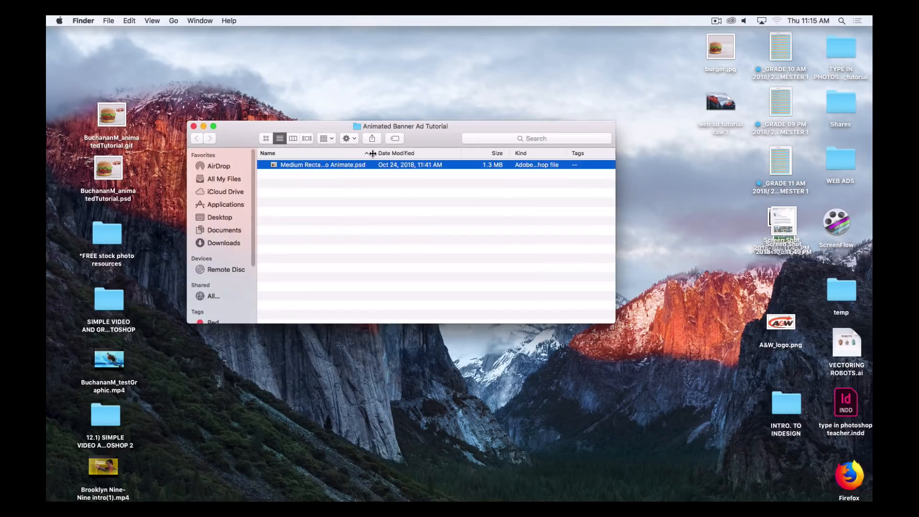
drag(373, 154, 484, 145)
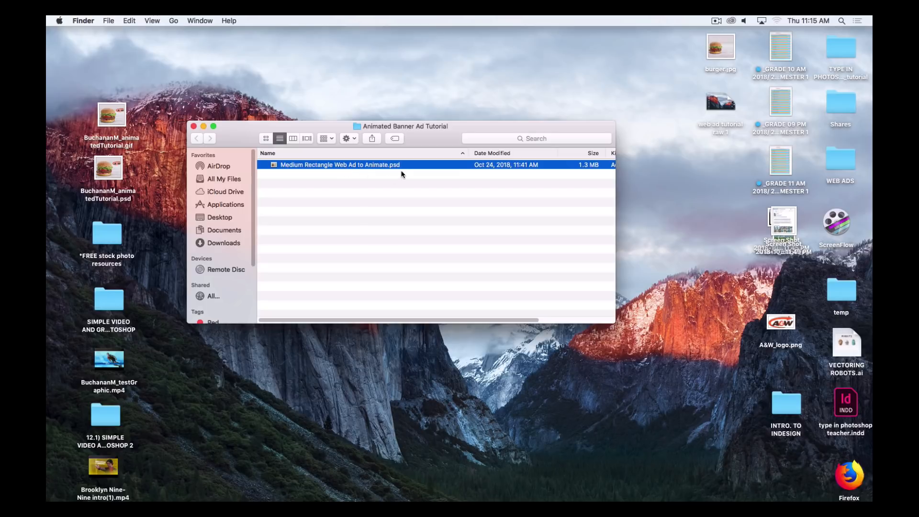
double_click(272, 166)
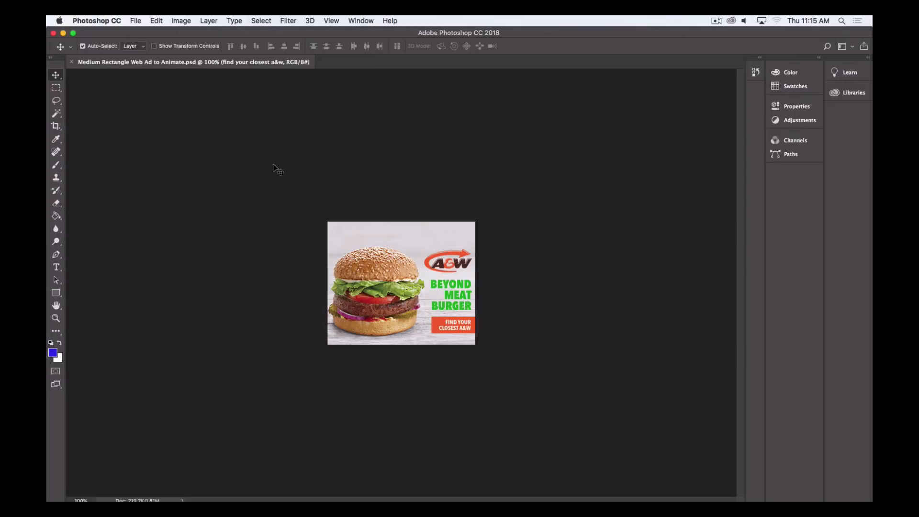
Reset the Essentials workspace
click(364, 21)
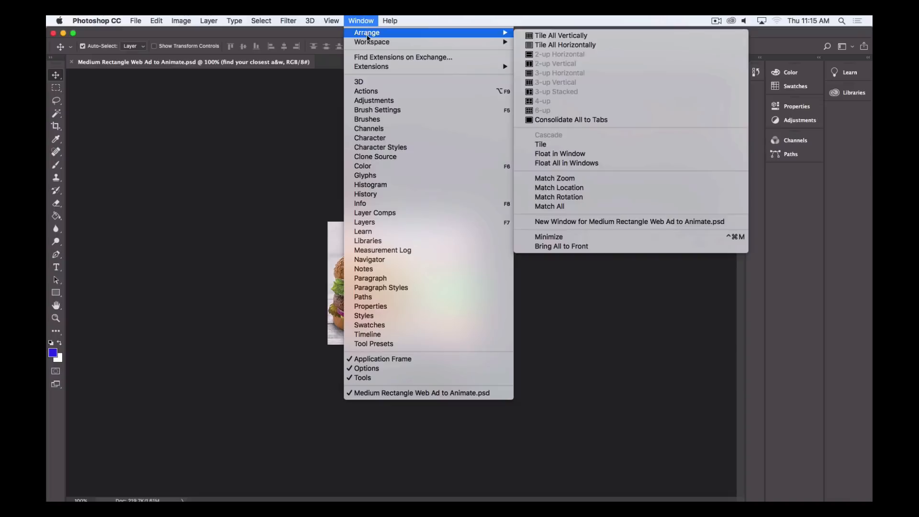
mouse_move(486, 42)
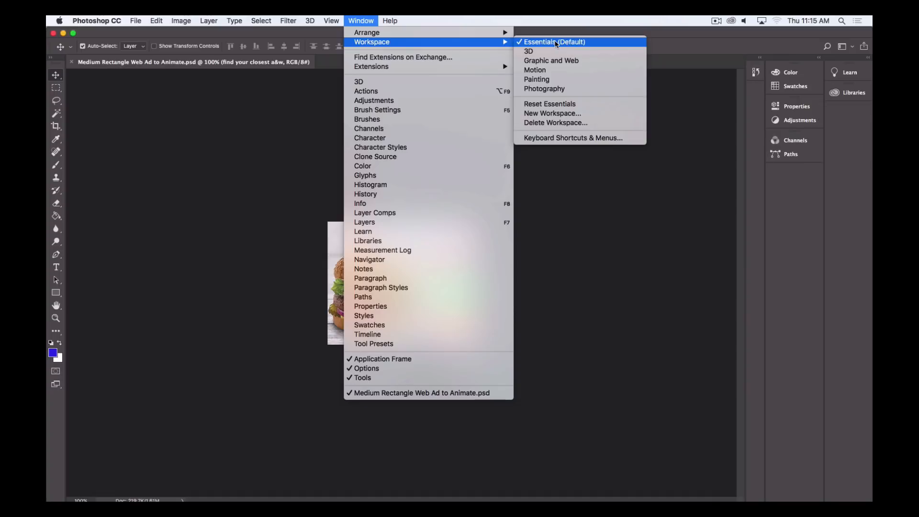
click(552, 104)
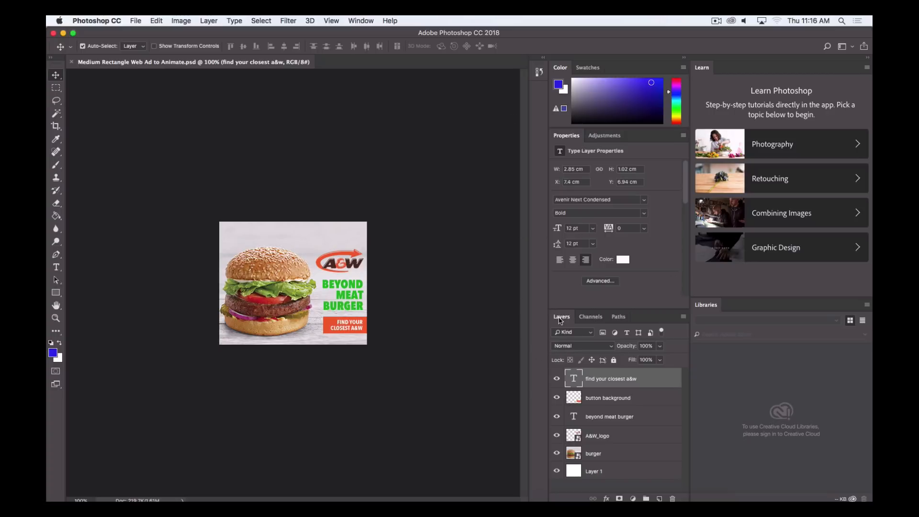
Undock the Layers panel as a lengthened floating panel and collapse the docked panel columns to icons
drag(564, 319, 439, 198)
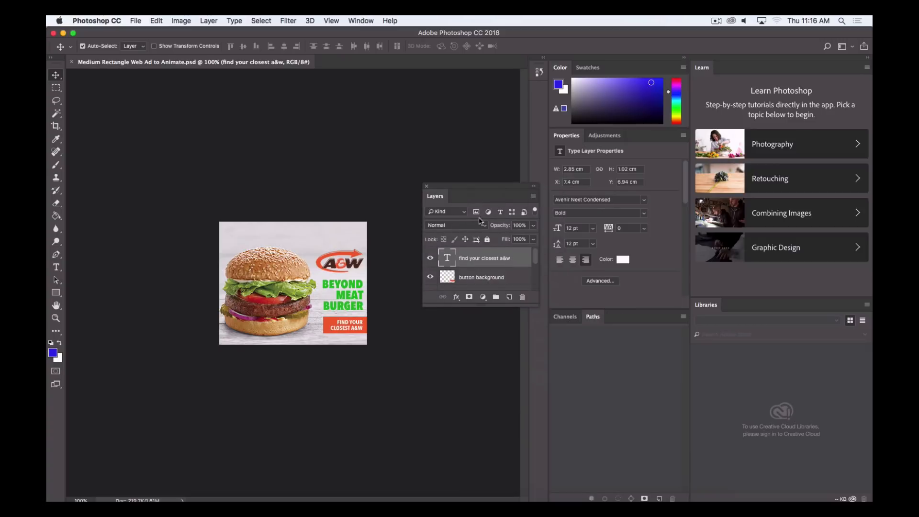
drag(538, 305, 528, 411)
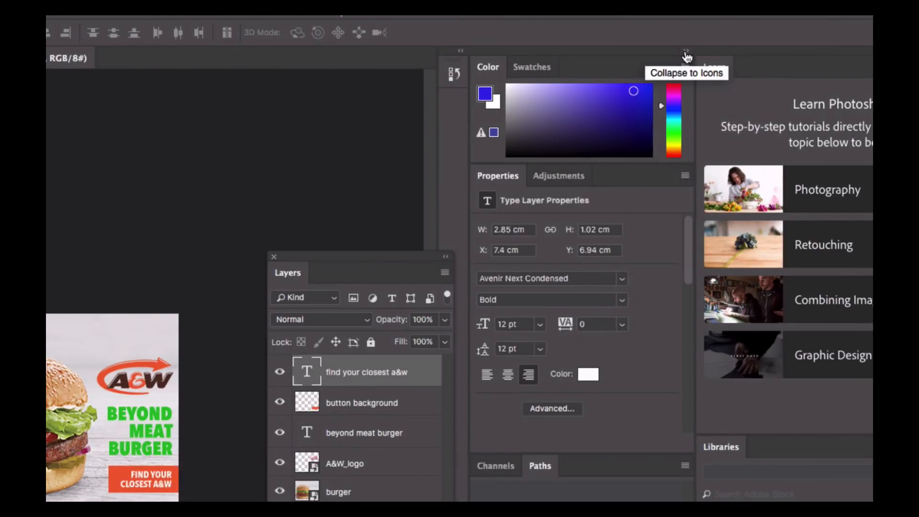
click(686, 51)
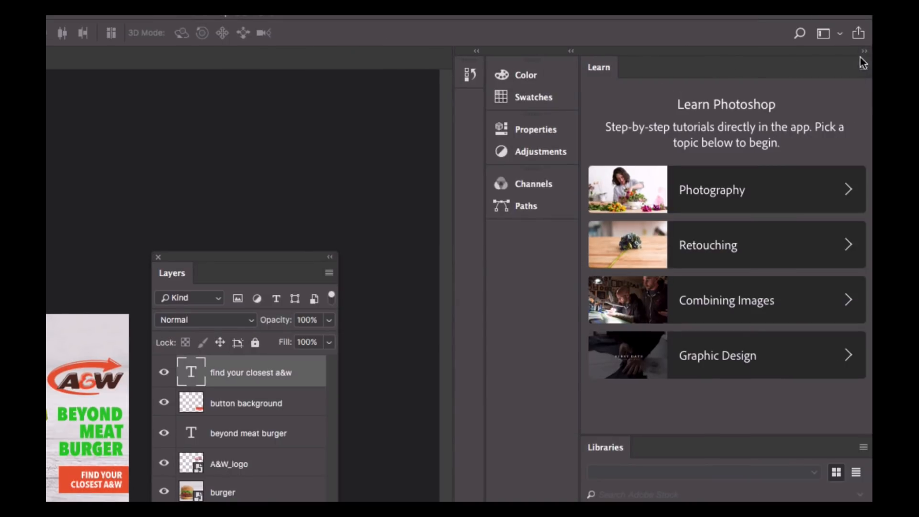
click(866, 51)
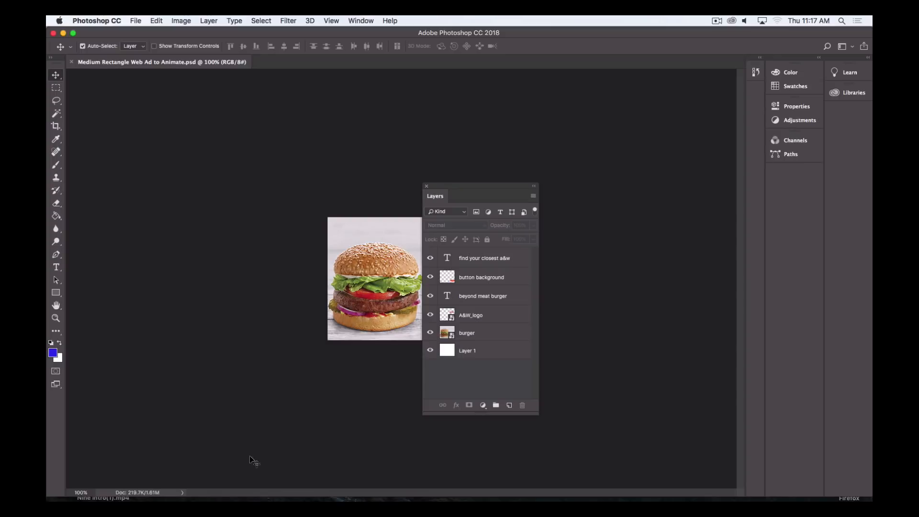
Shorten the application window and move the floating Layers panel beside the ad
drag(240, 493, 240, 273)
drag(467, 186, 600, 96)
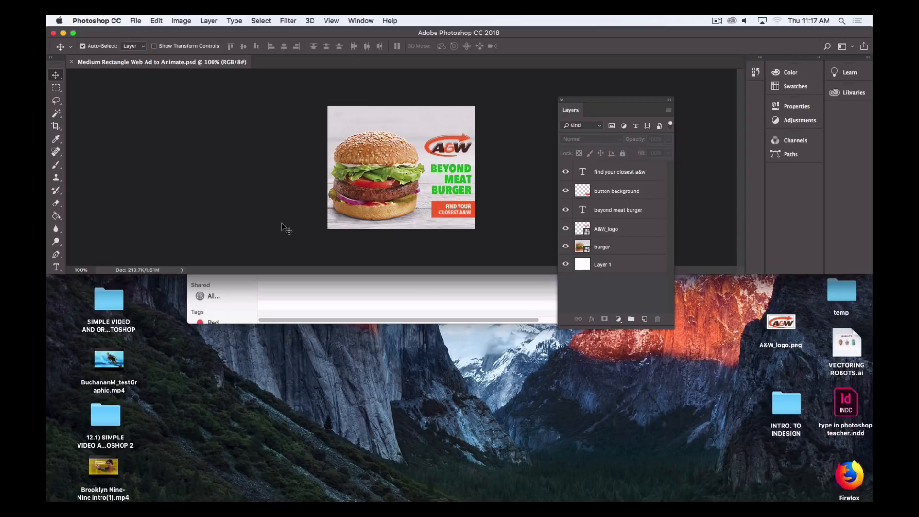
Save the document as a Photoshop file in the Animated Banner Ad Tutorial folder, prefixing its name with the student's surname, initial and underscore
click(136, 20)
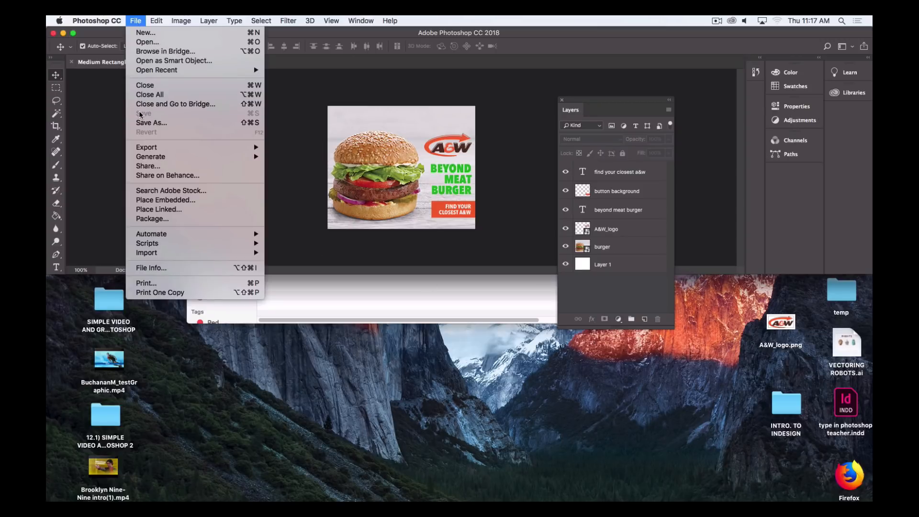
click(139, 122)
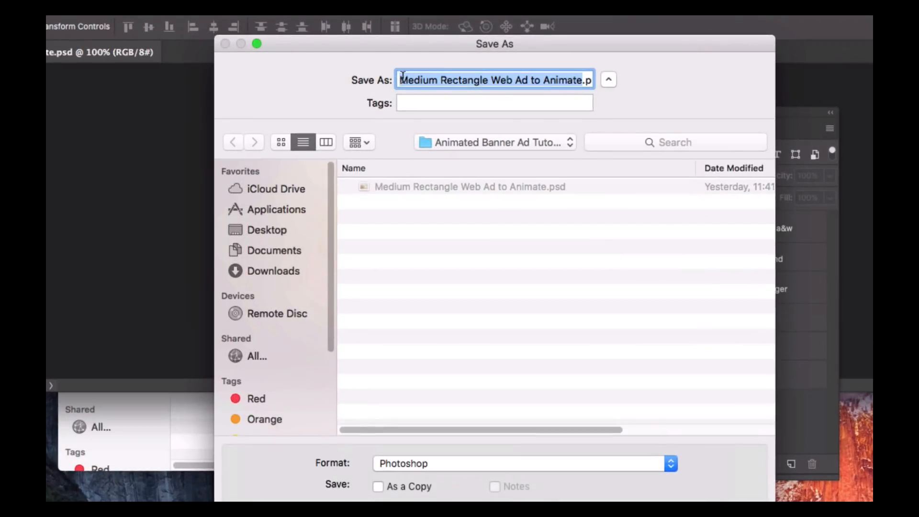
click(402, 79)
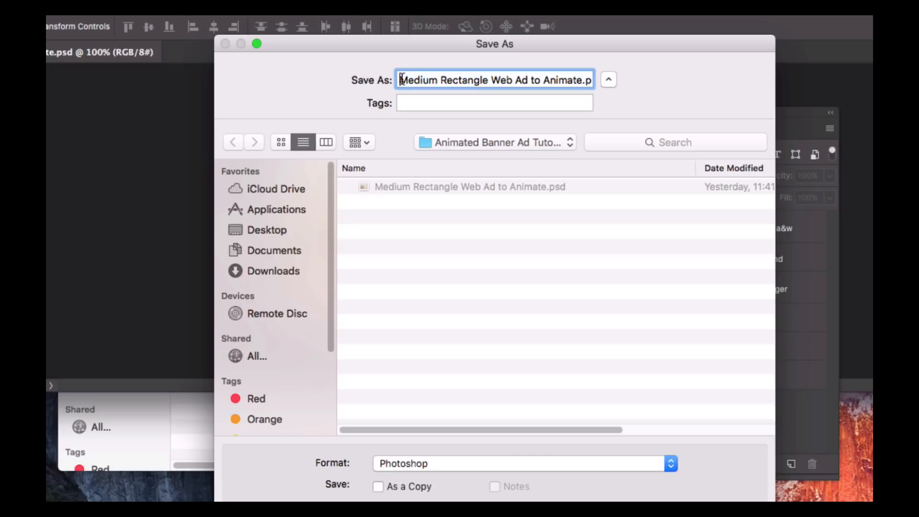
text(BuchananM)
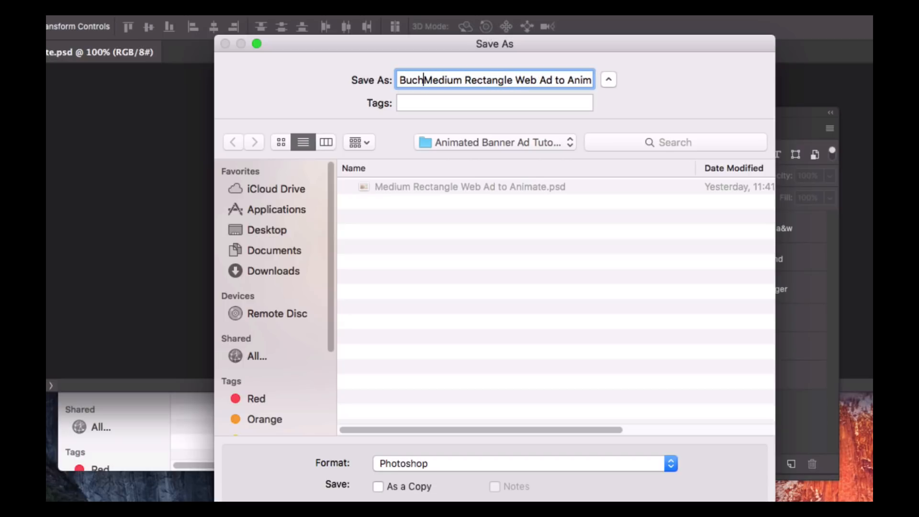
text(_)
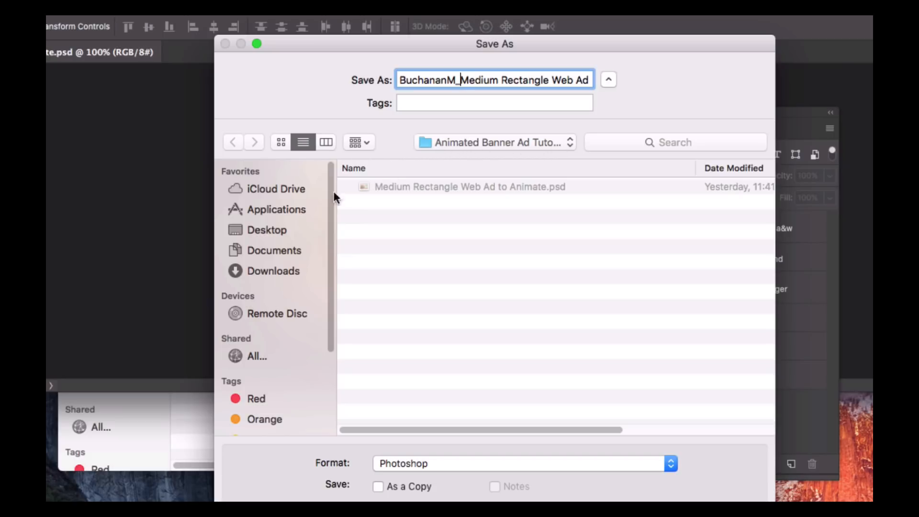
click(260, 227)
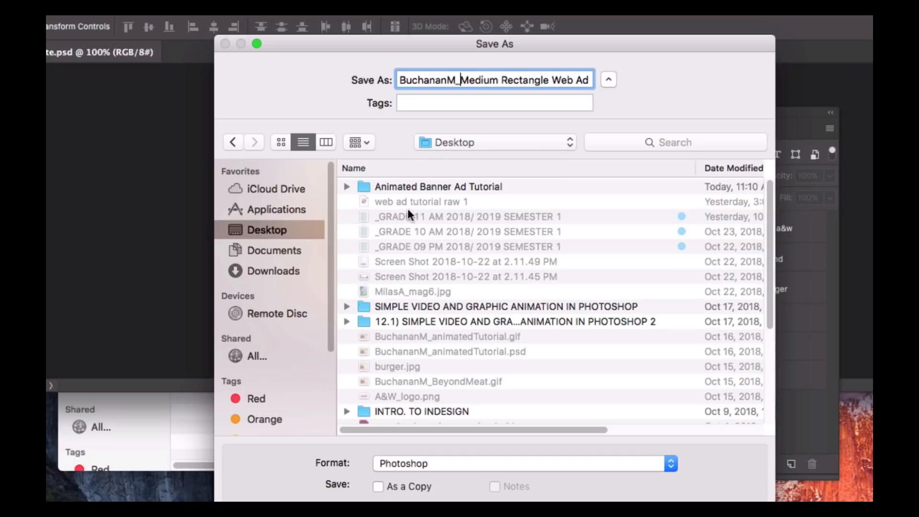
double_click(406, 186)
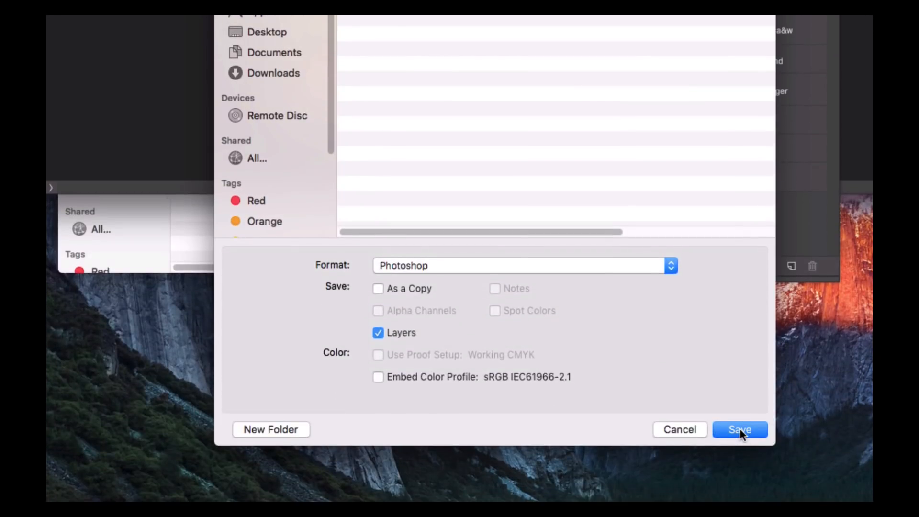
click(739, 429)
click(689, 112)
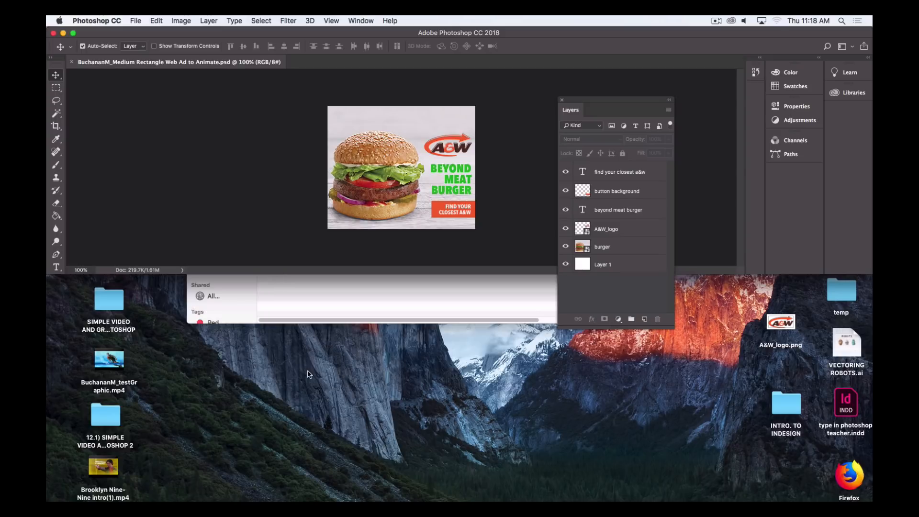
Open the Timeline panel, float it below the canvas, and enlarge it to show a video timeline of all layers
click(366, 21)
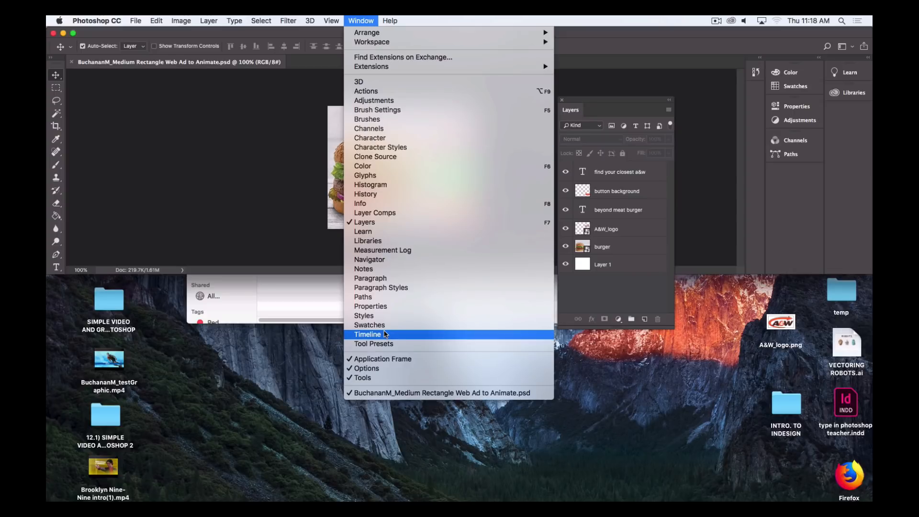
click(385, 335)
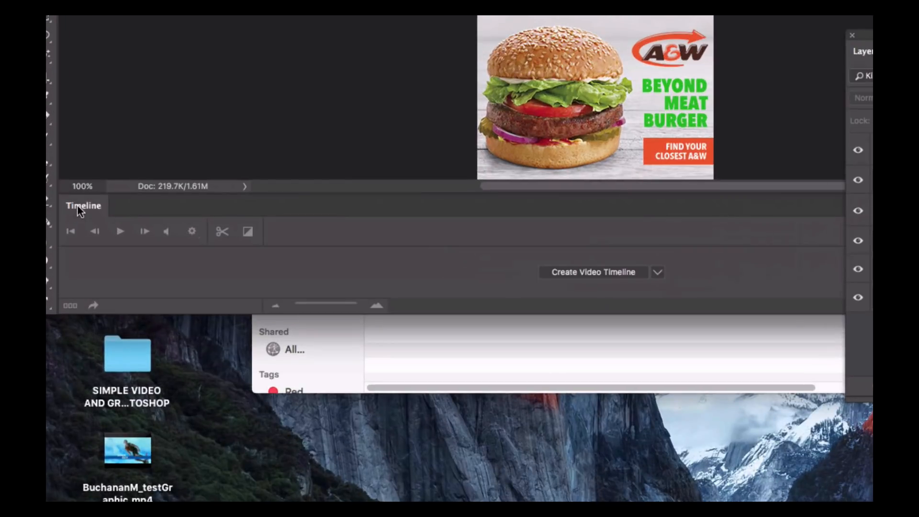
drag(79, 203, 82, 324)
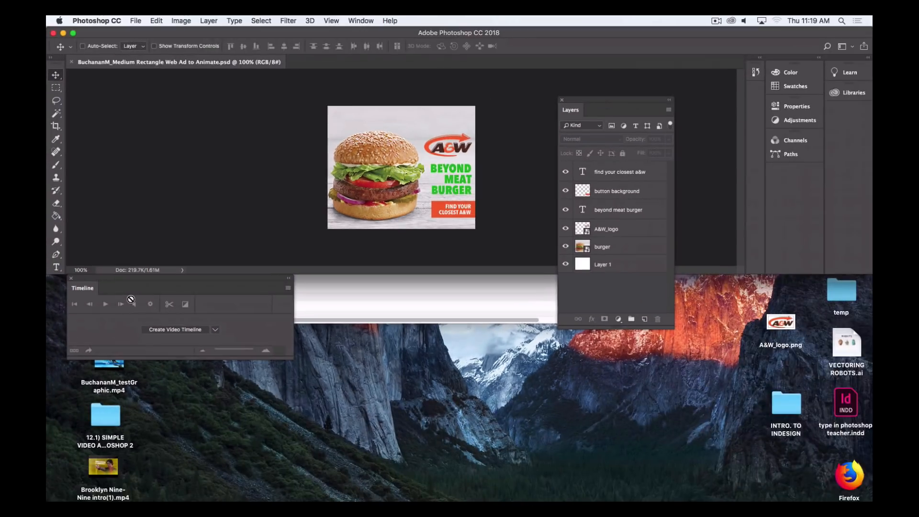
drag(290, 351, 745, 477)
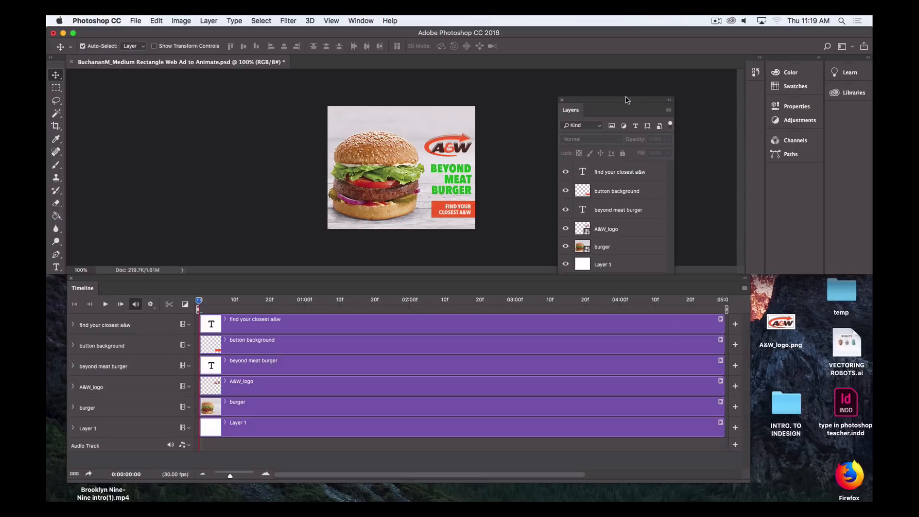
Move the floating Layers panel to the upper side next to the canvas, clear of the timeline
drag(631, 99, 575, 253)
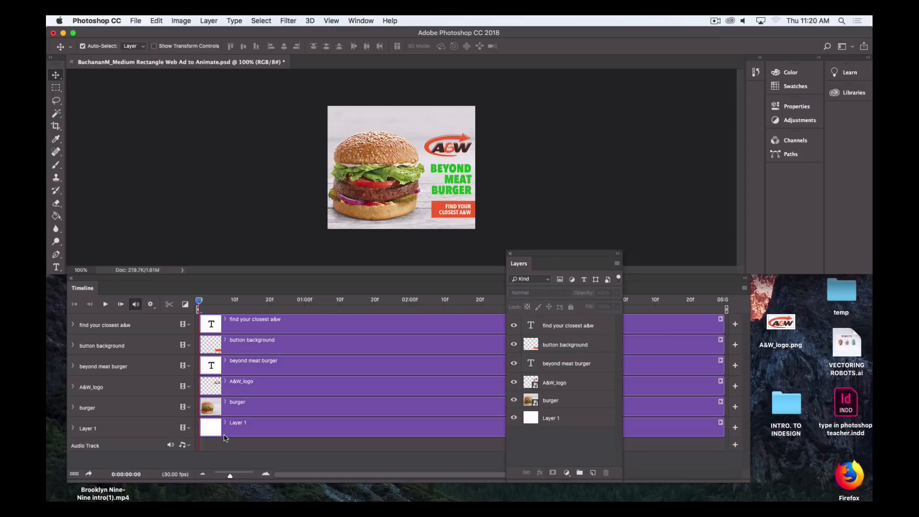
drag(579, 254, 699, 69)
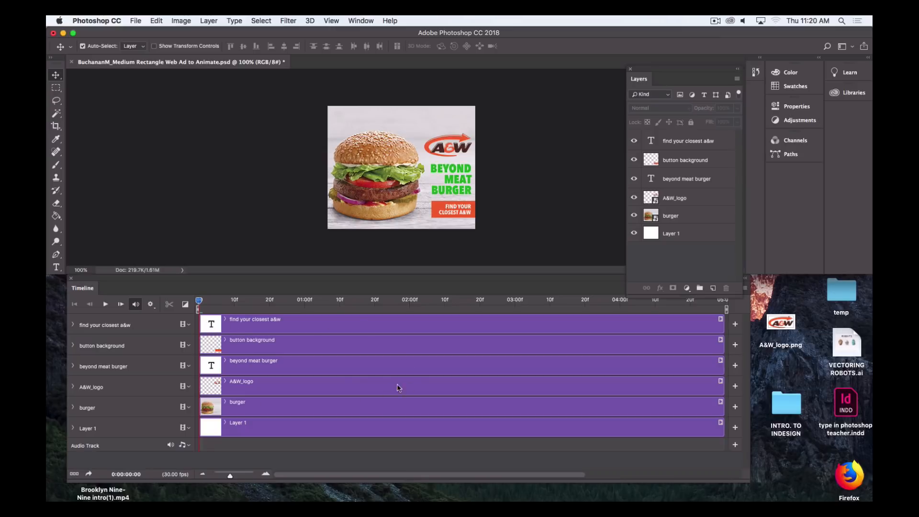
Select several timeline tracks to see which layers they correspond to
click(300, 320)
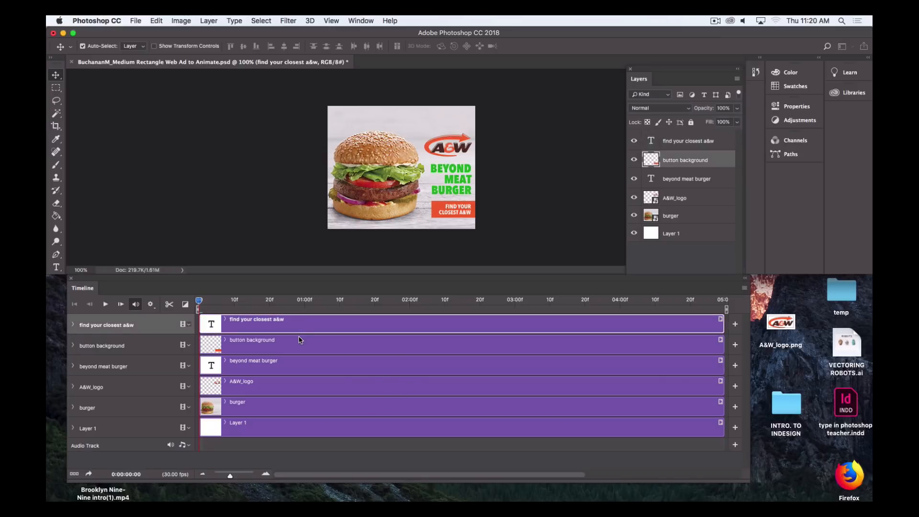
click(301, 340)
click(297, 383)
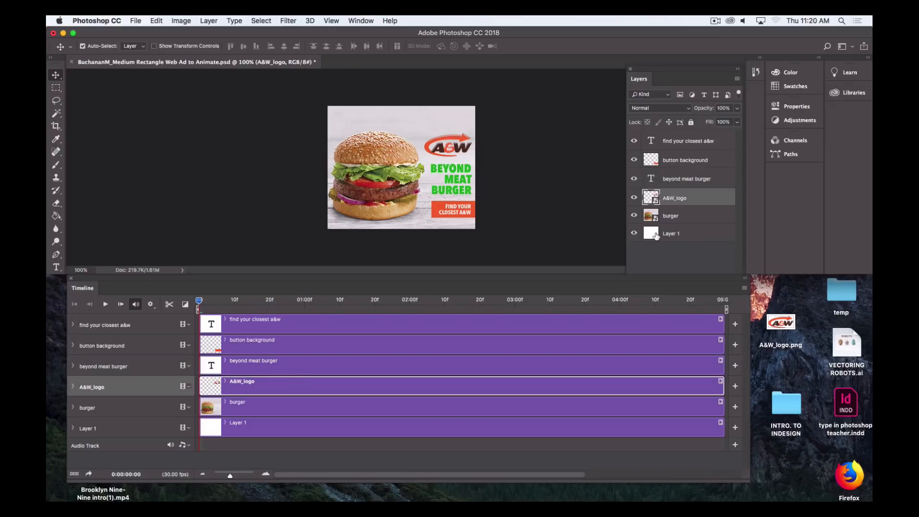
Delete Layer 1, the white background layer
click(656, 235)
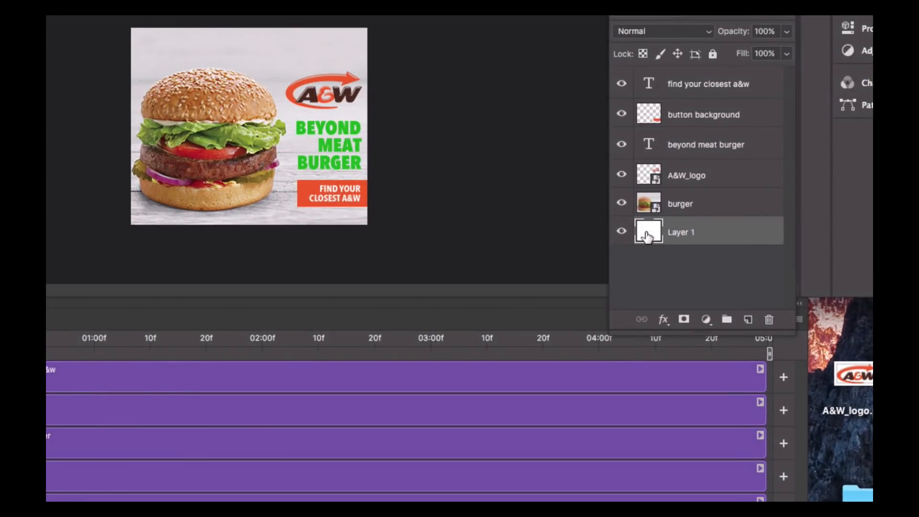
drag(646, 236, 768, 319)
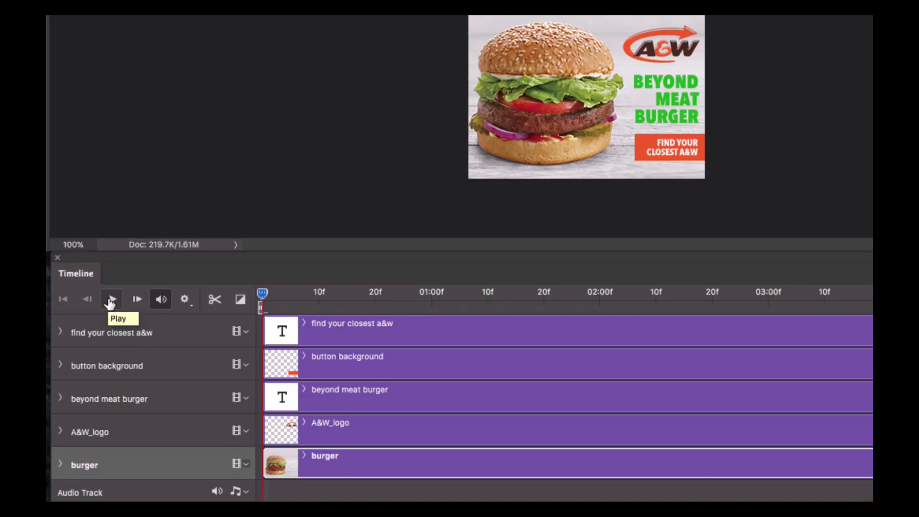
Scrub the playhead along the timeline ruler to preview the ad
click(307, 293)
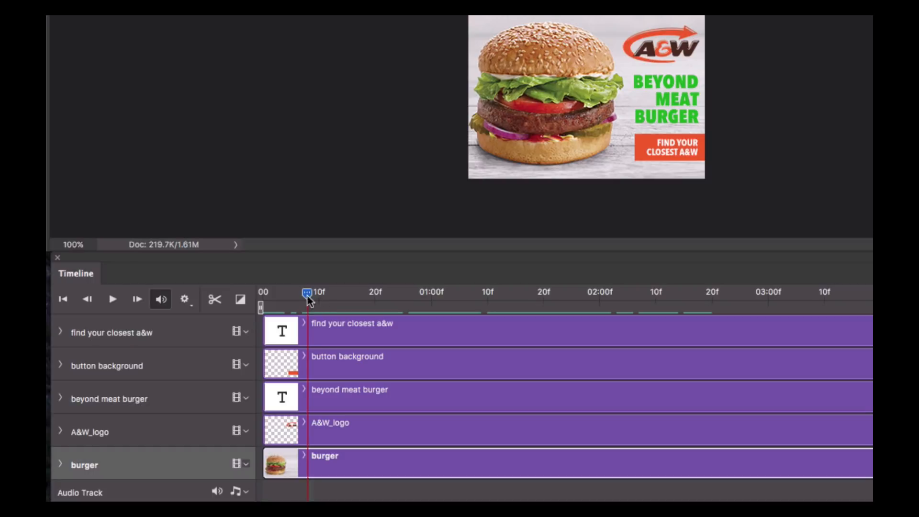
drag(308, 296, 578, 329)
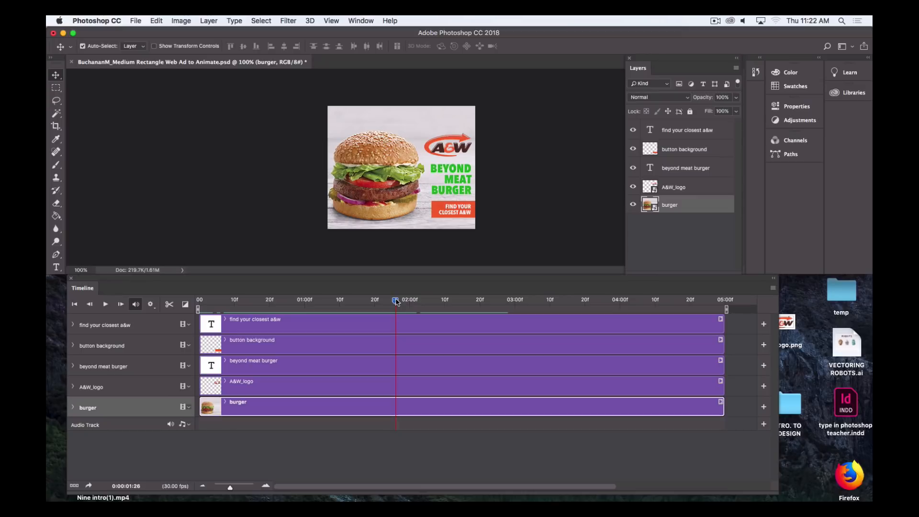
Shift the A&W_logo clip on the timeline so it starts at the 1-second mark
drag(395, 301, 199, 300)
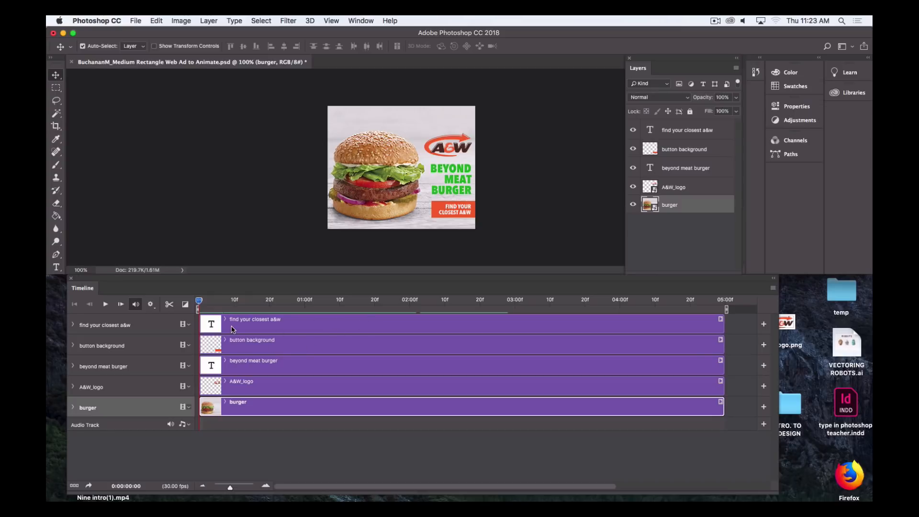
click(218, 325)
click(222, 346)
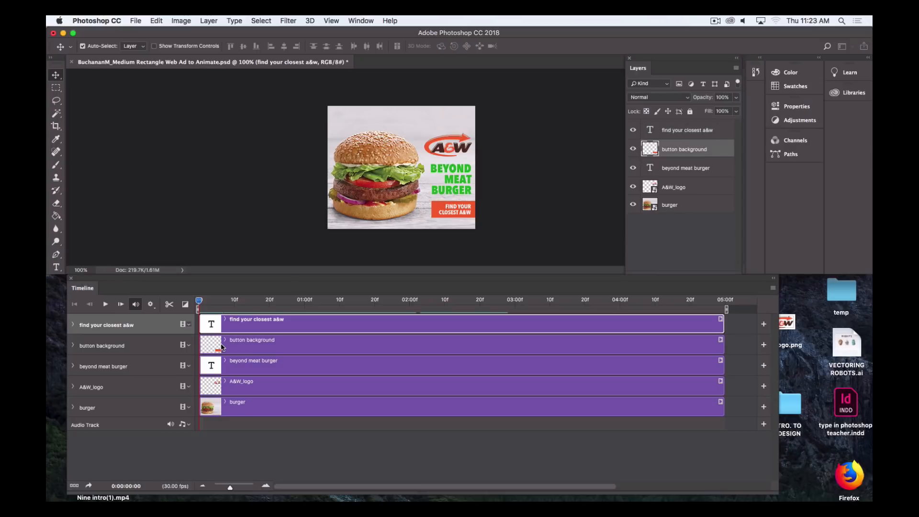
click(227, 365)
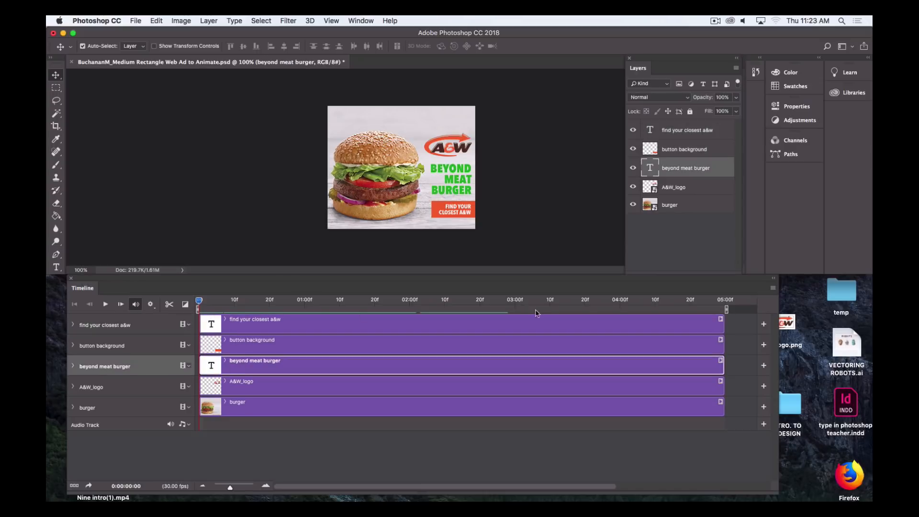
mouse_move(199, 300)
mouse_down()
mouse_move(565, 302)
mouse_move(200, 306)
mouse_up()
click(243, 395)
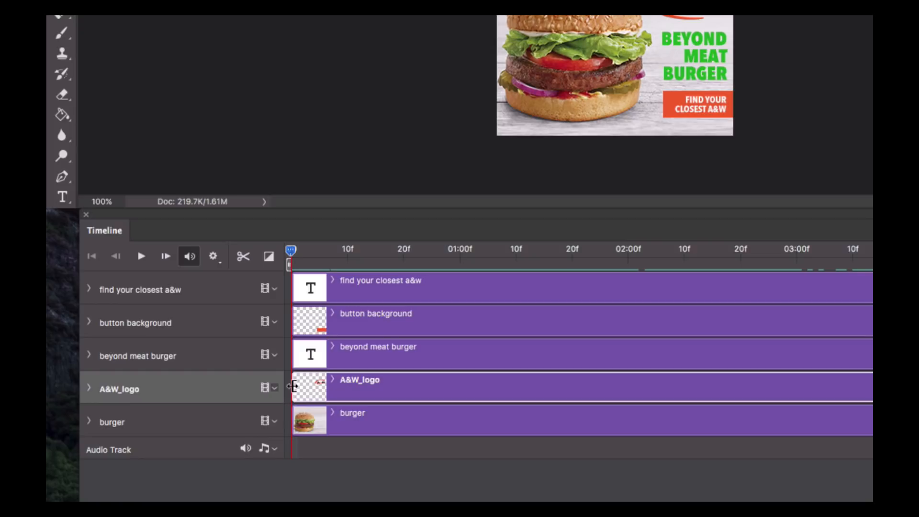
drag(292, 386, 460, 380)
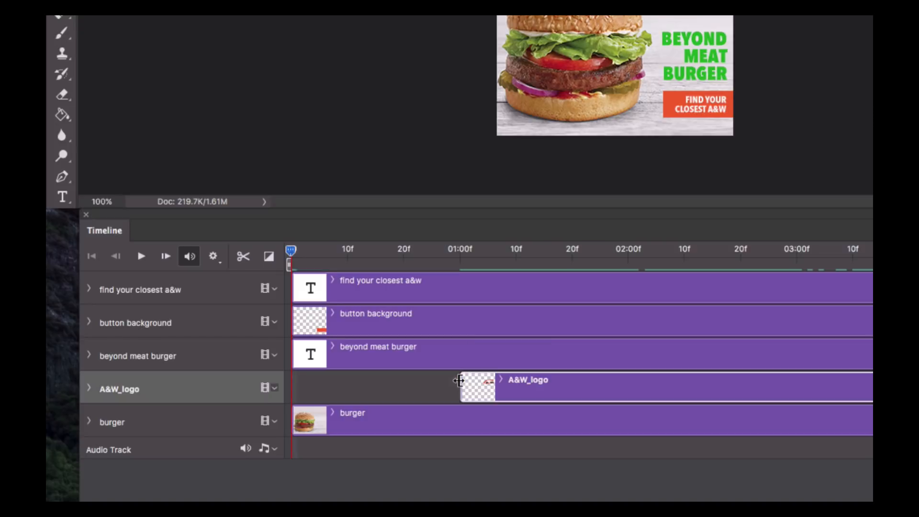
Shift the beyond meat burger, button background and find your closest a&w clips to start at 1 second
click(382, 360)
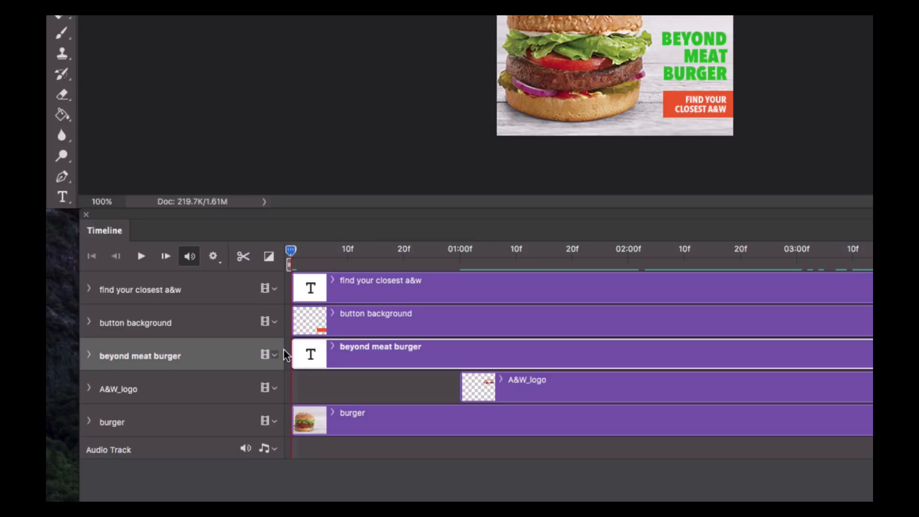
drag(292, 354, 461, 354)
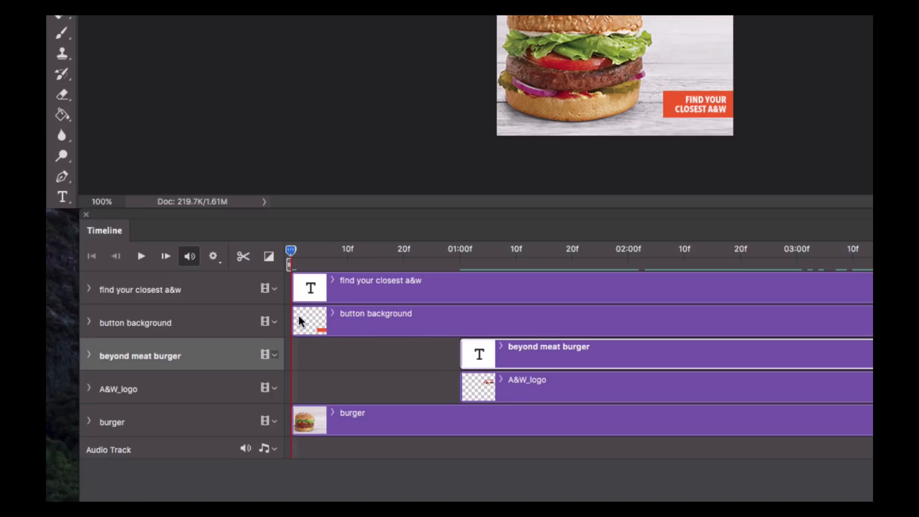
click(313, 319)
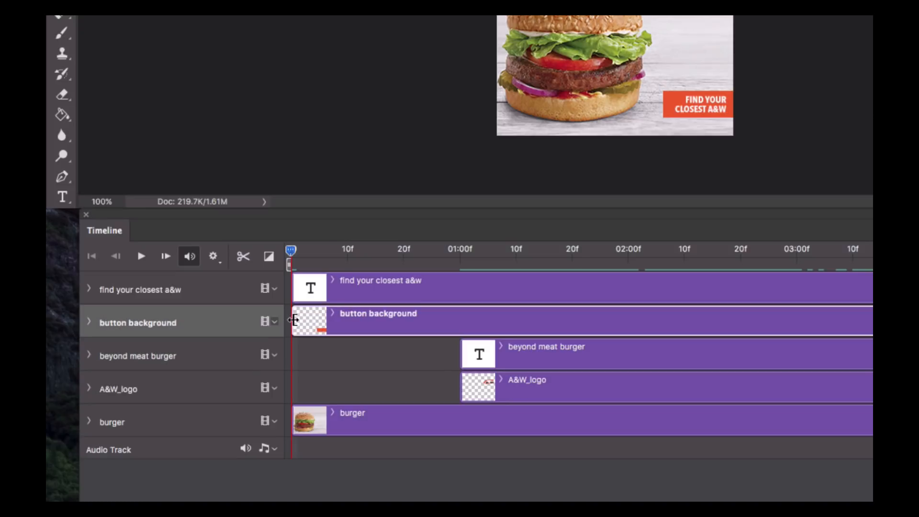
drag(292, 319, 461, 320)
click(295, 286)
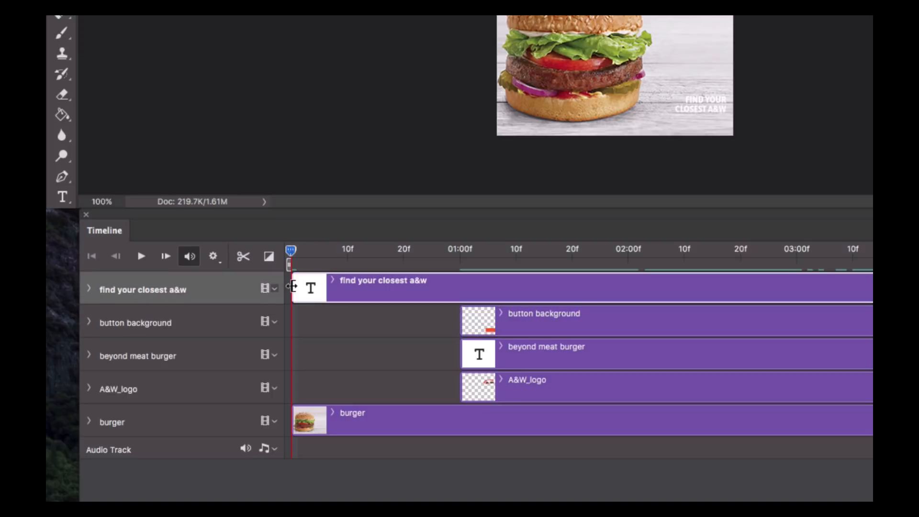
drag(293, 286, 455, 289)
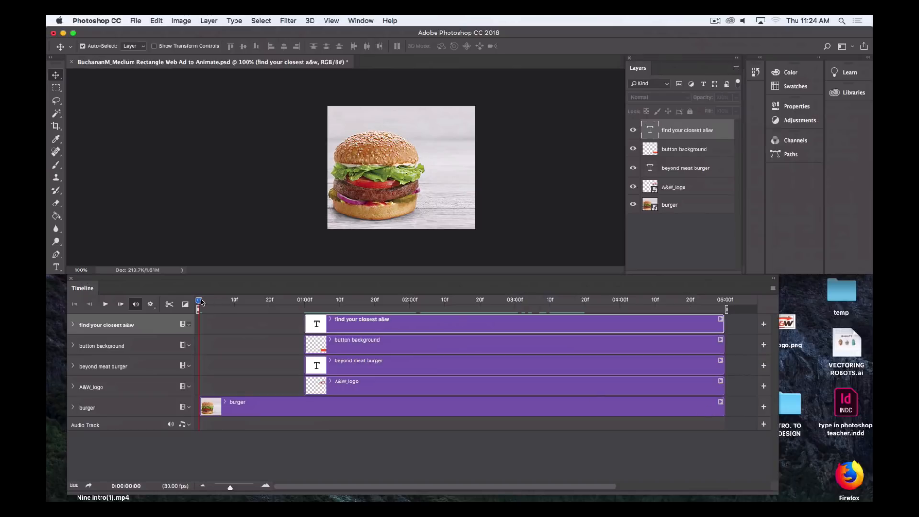
Move the A&W_logo clip earlier so it starts at about 17 frames
mouse_move(200, 300)
mouse_down()
mouse_move(564, 304)
mouse_move(199, 304)
mouse_up()
click(357, 382)
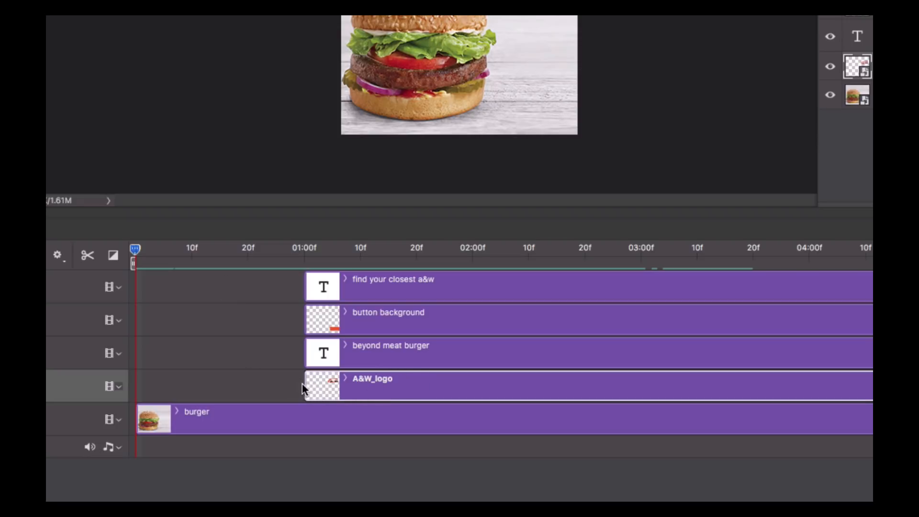
drag(305, 385, 233, 385)
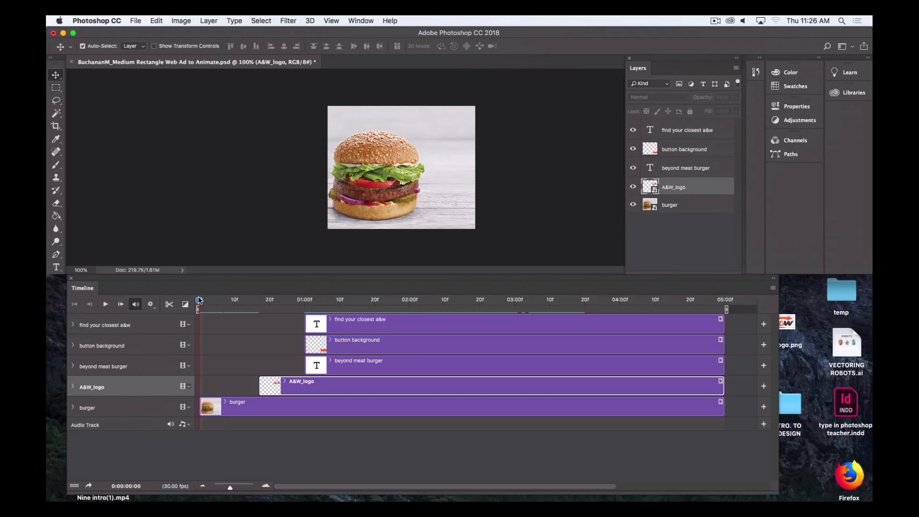
At the A&W_logo clip's start, add an opacity keyframe and set the logo's opacity to 0%
drag(199, 301, 258, 303)
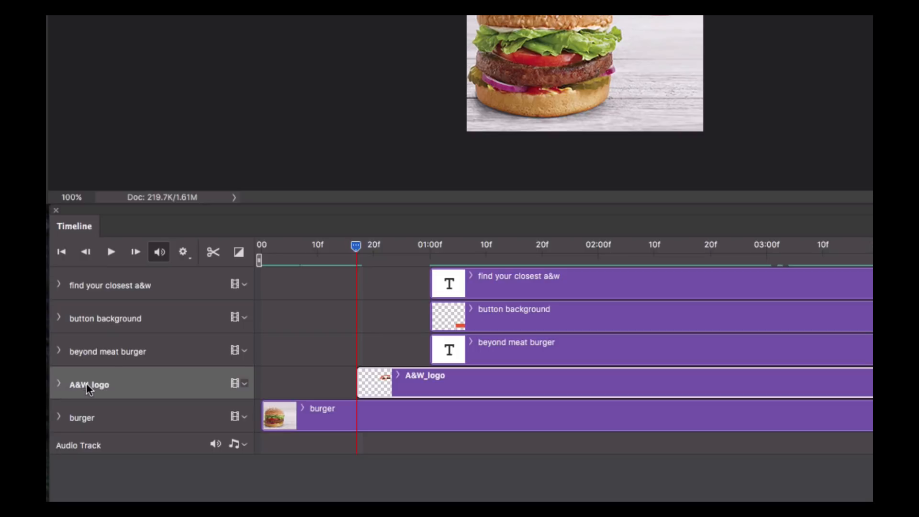
click(59, 384)
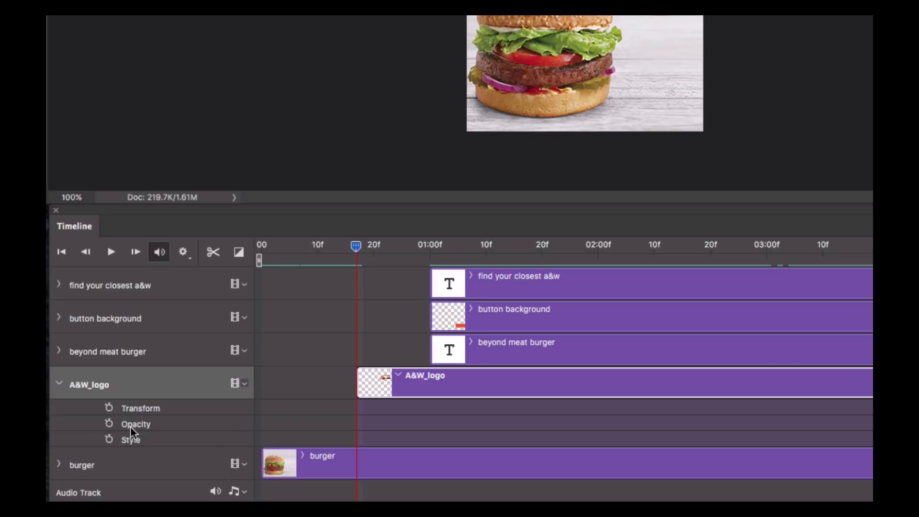
click(110, 425)
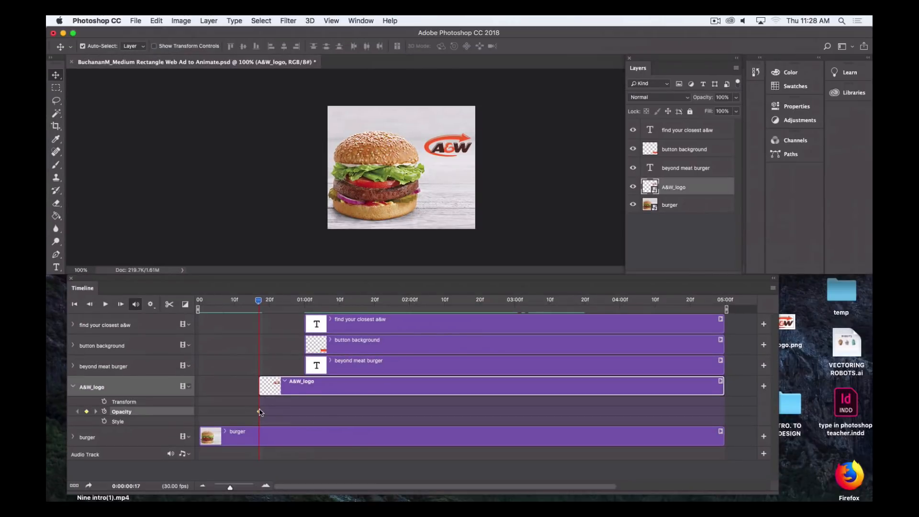
drag(670, 58, 570, 82)
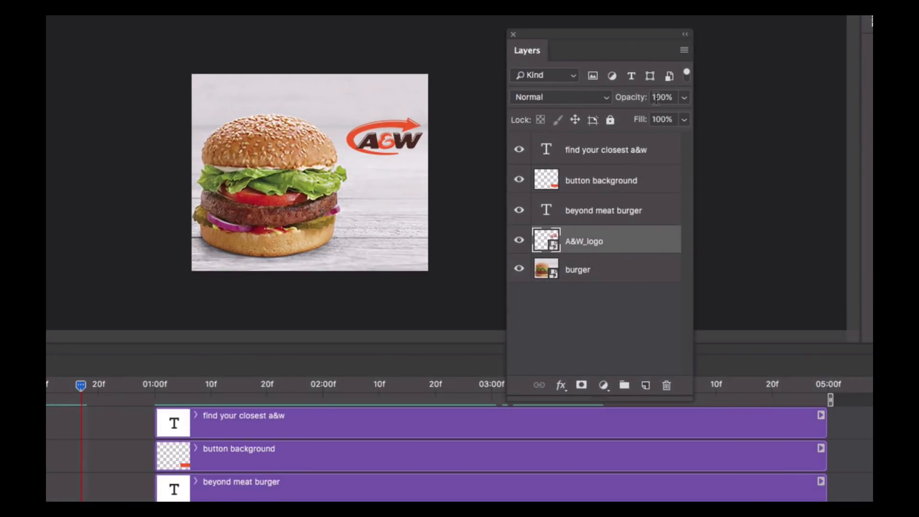
click(685, 98)
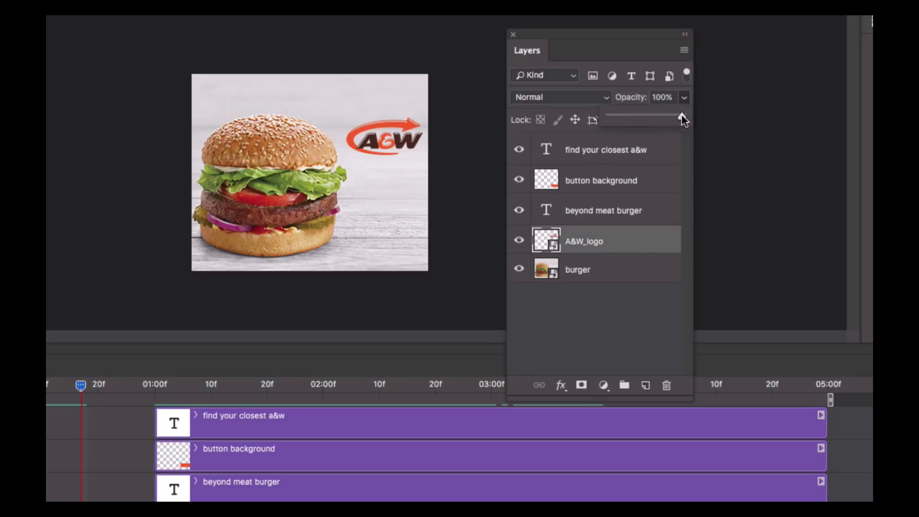
drag(681, 116, 606, 116)
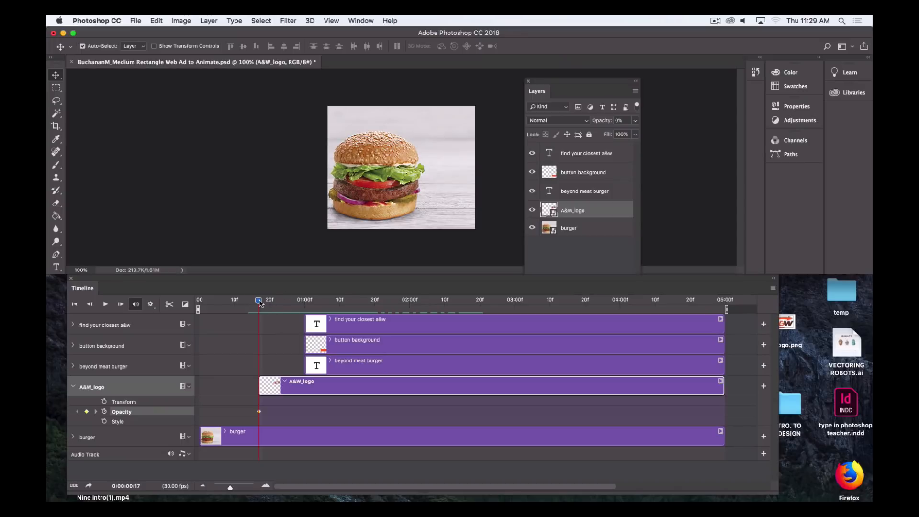
At the 1-second mark, add a second A&W_logo opacity keyframe with opacity 100%
mouse_move(258, 302)
mouse_down()
mouse_move(283, 301)
mouse_move(258, 302)
mouse_up()
mouse_move(259, 302)
mouse_down()
mouse_move(286, 302)
mouse_move(258, 301)
mouse_up()
drag(261, 301, 303, 298)
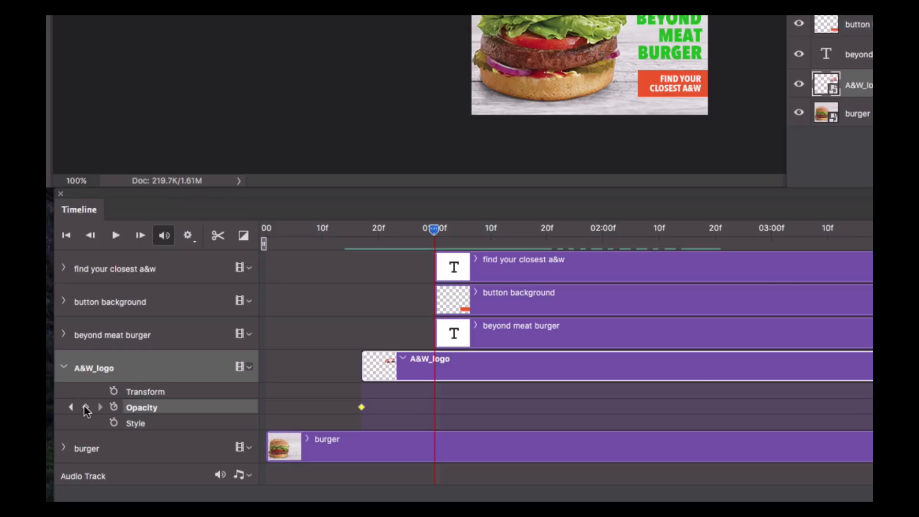
click(85, 406)
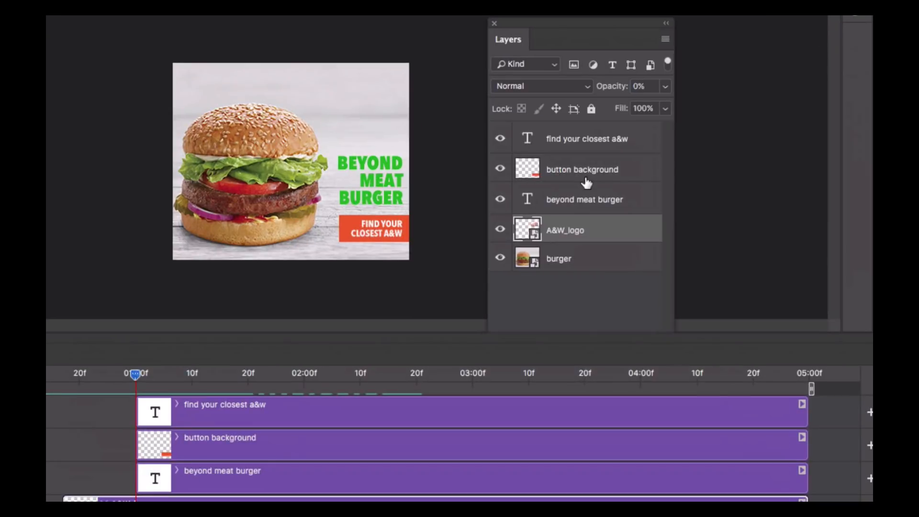
click(666, 87)
drag(589, 107, 680, 104)
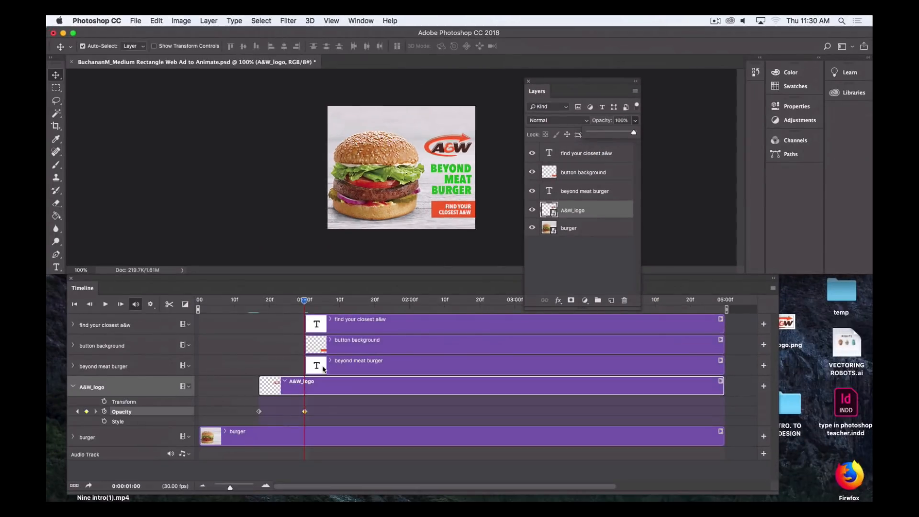
Try to delete the A&W_logo's first opacity keyframe
click(259, 416)
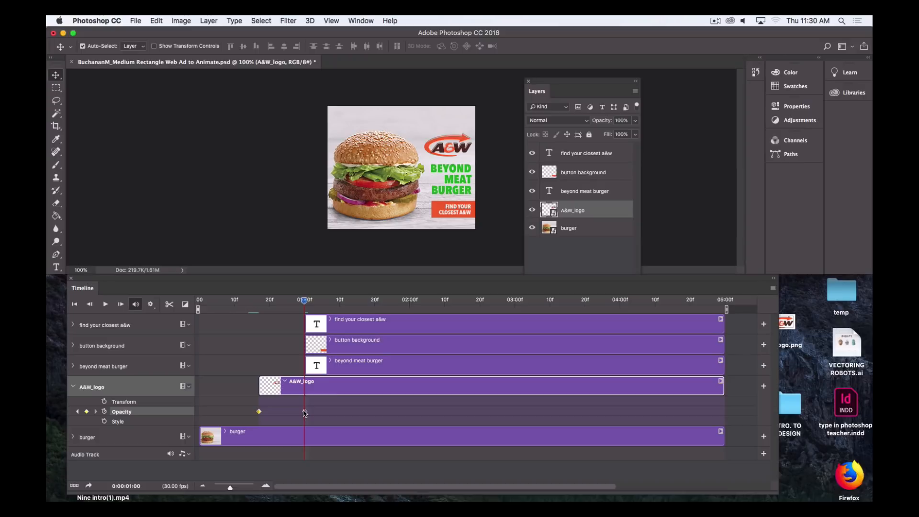
click(259, 411)
key(Delete)
click(304, 411)
mouse_move(305, 300)
mouse_down()
mouse_move(245, 300)
mouse_move(305, 303)
mouse_up()
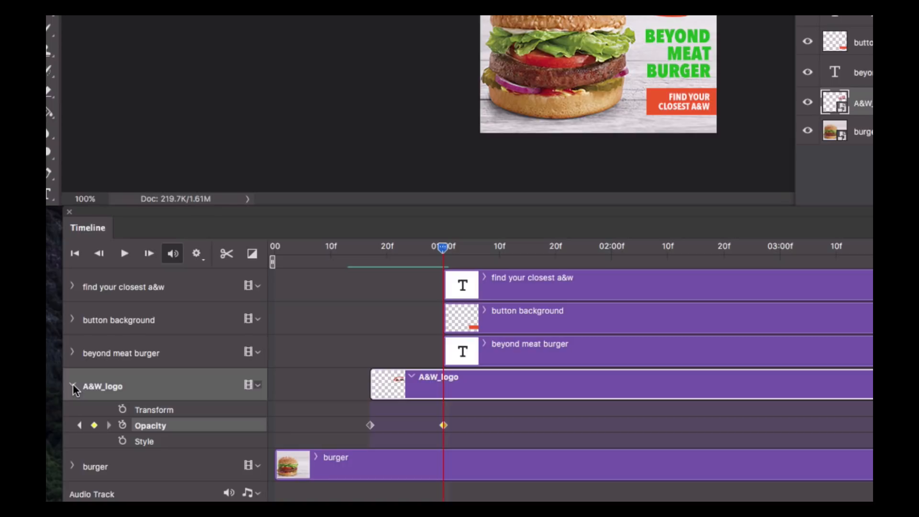
At 1 second, add an opacity keyframe for the beyond meat burger layer with opacity 0%
click(72, 386)
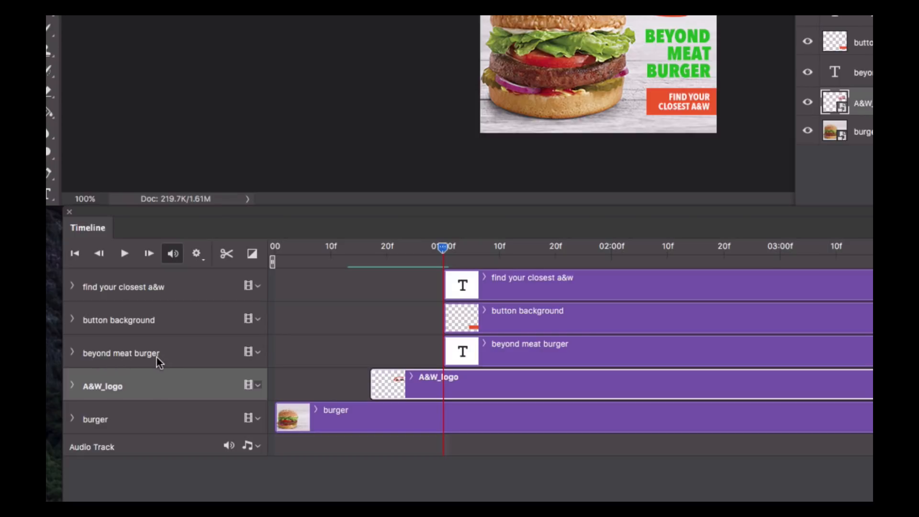
click(73, 355)
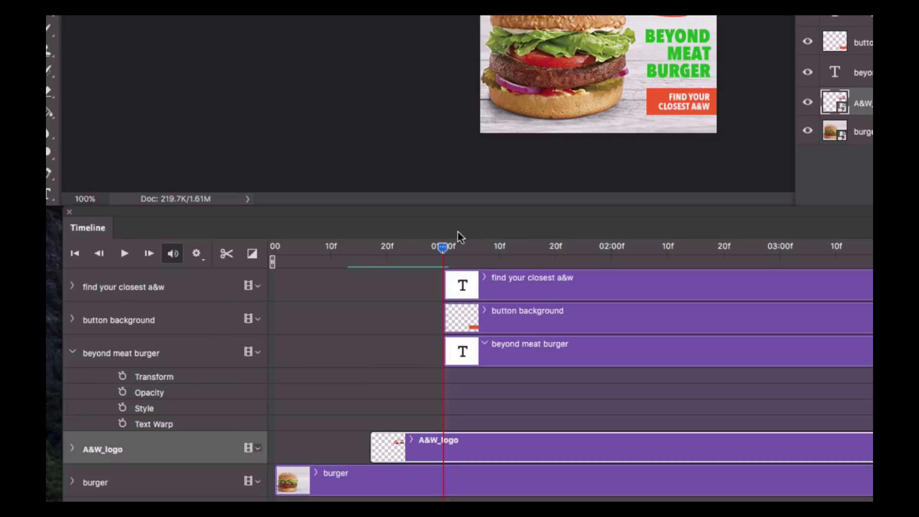
mouse_move(442, 248)
mouse_down()
mouse_move(408, 250)
mouse_move(444, 252)
mouse_up()
click(123, 392)
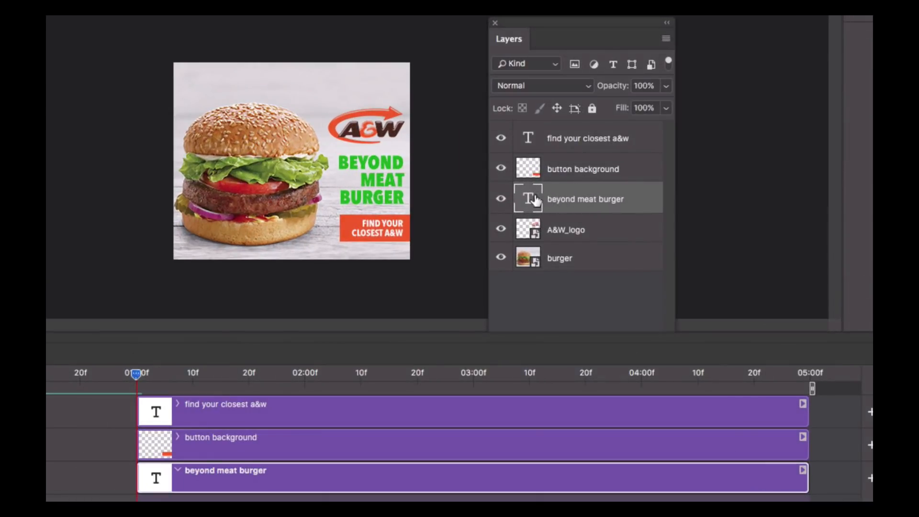
click(666, 87)
drag(665, 107, 592, 105)
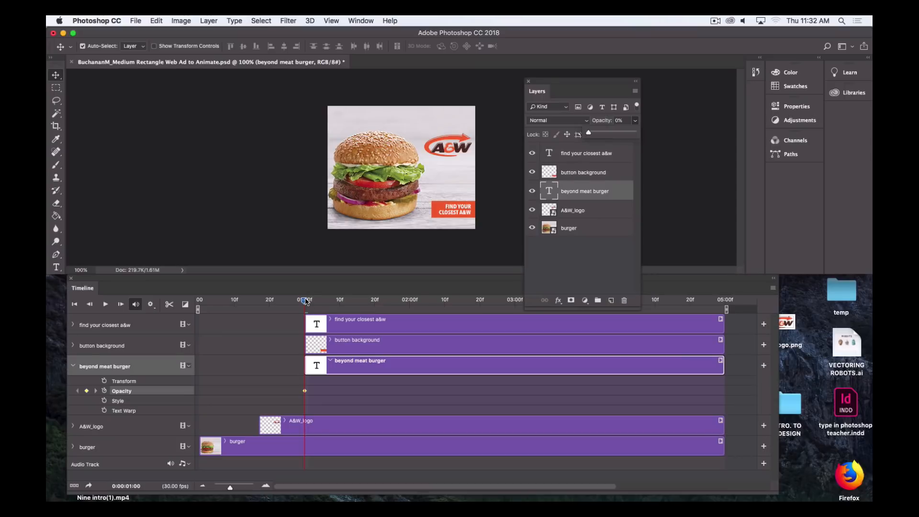
At 1 second 20 frames, add a beyond meat burger opacity keyframe with opacity 100%
drag(136, 375, 184, 373)
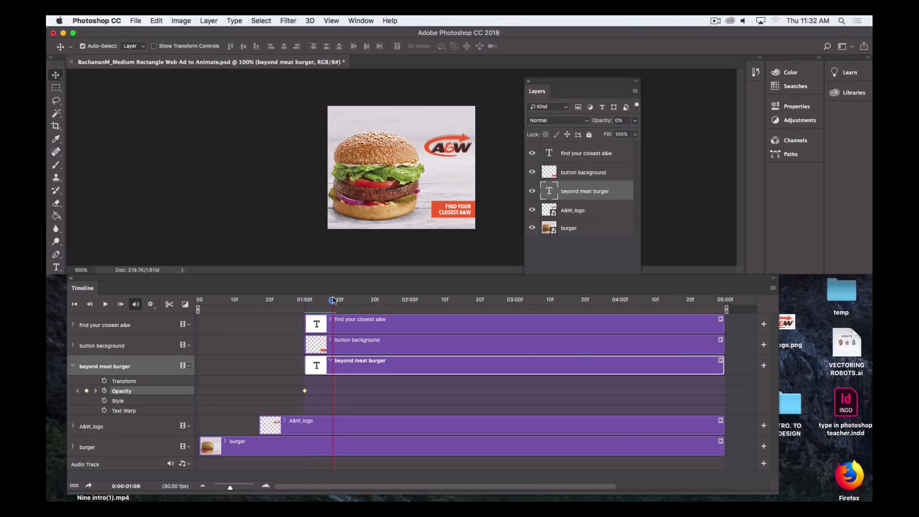
drag(333, 300, 373, 293)
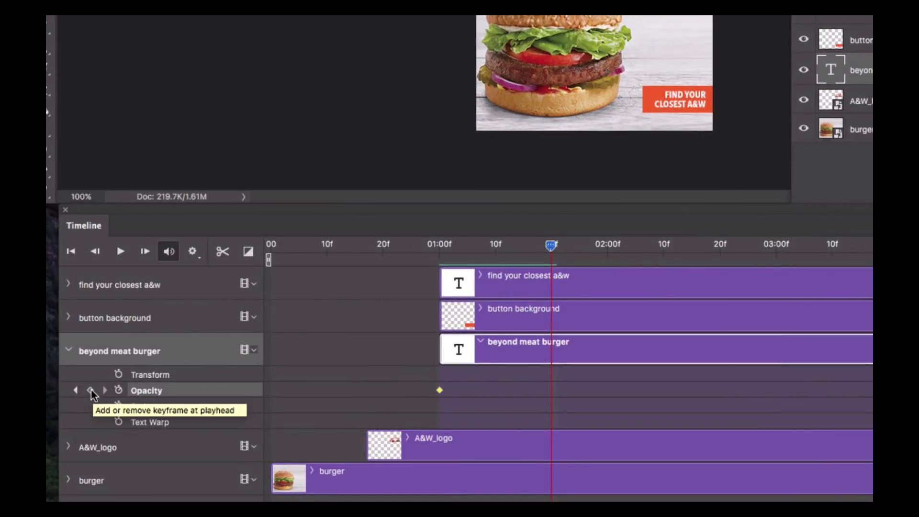
click(91, 390)
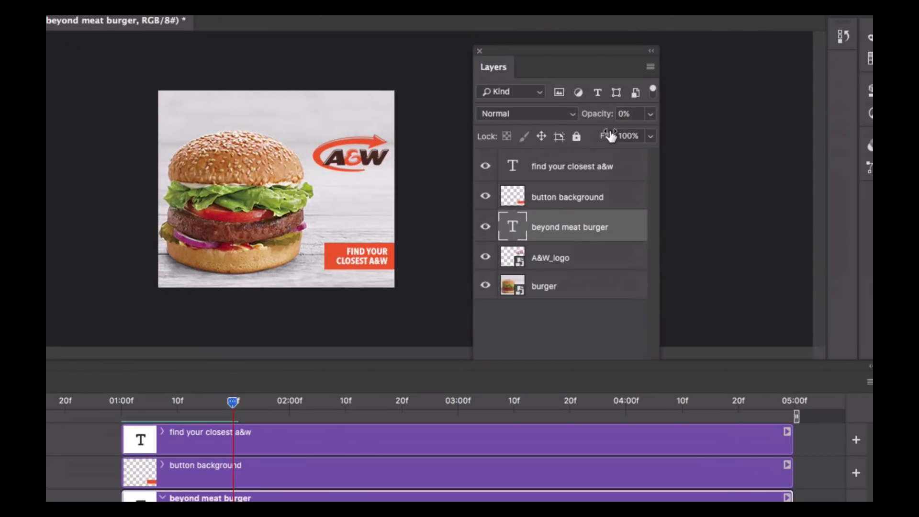
click(649, 115)
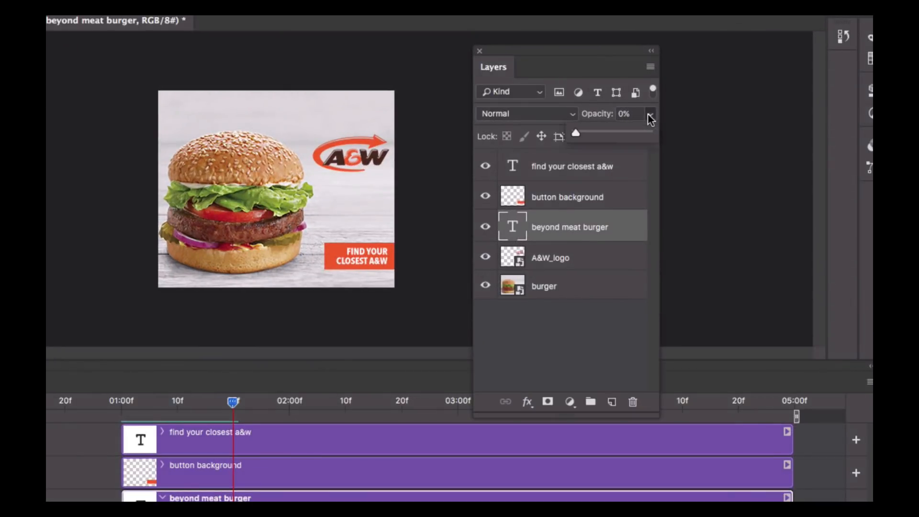
drag(577, 134, 648, 134)
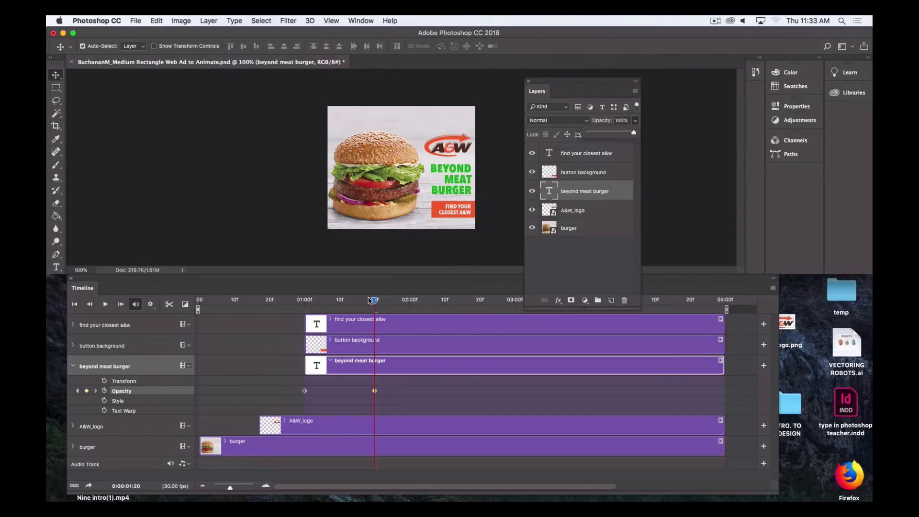
Save the document
mouse_move(372, 300)
mouse_down()
mouse_move(254, 300)
mouse_move(375, 303)
mouse_up()
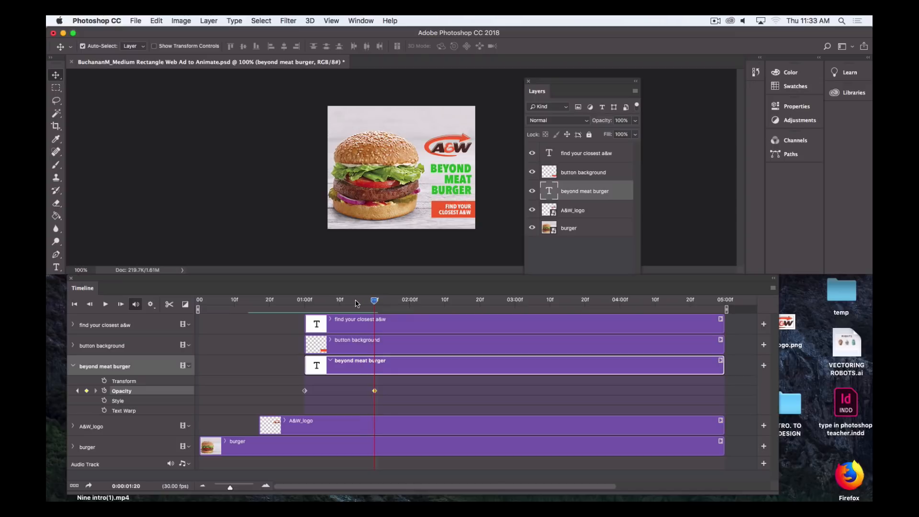
click(135, 21)
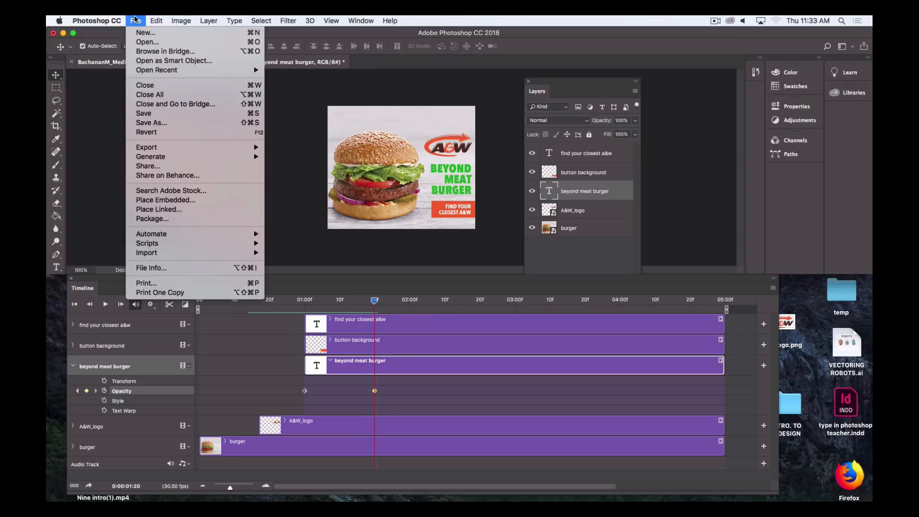
click(142, 115)
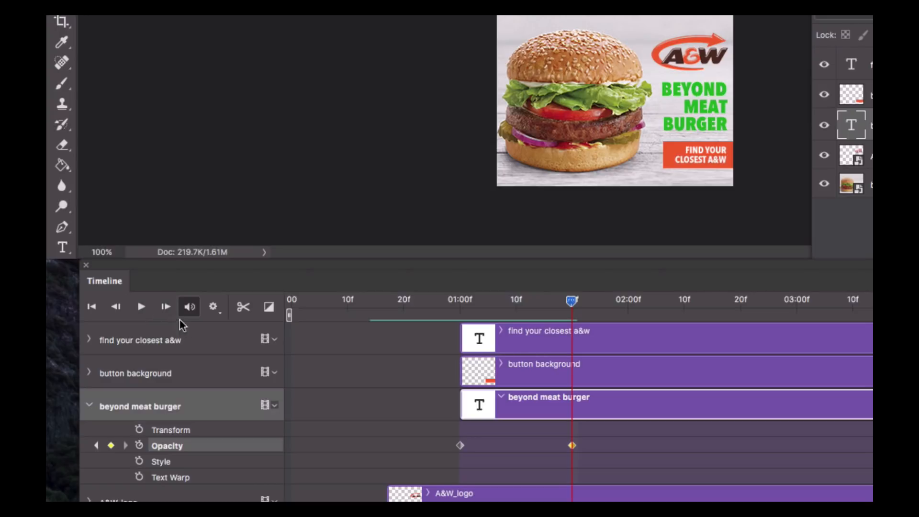
Check the loop playback setting and play the timeline animation to preview the fades
click(214, 310)
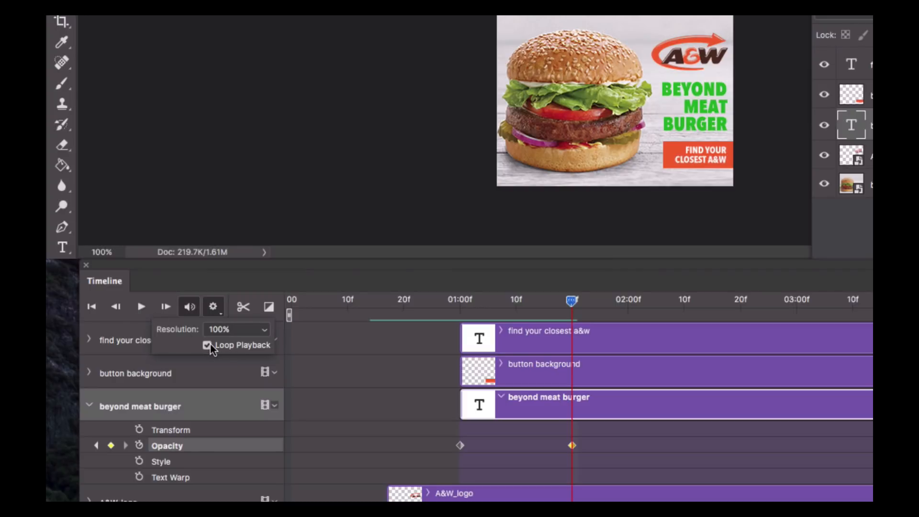
click(140, 309)
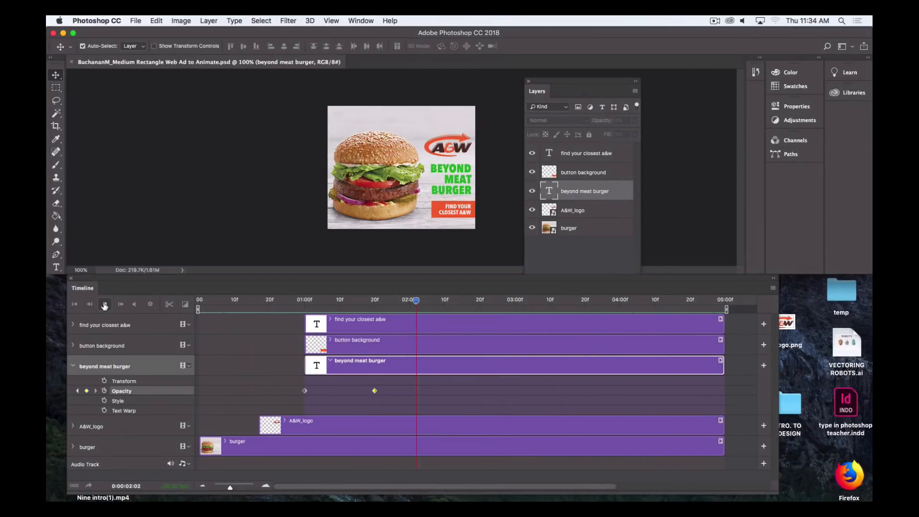
Stop playback, open the button background layer's properties, and at 1 second turn on Position keyframing
click(104, 307)
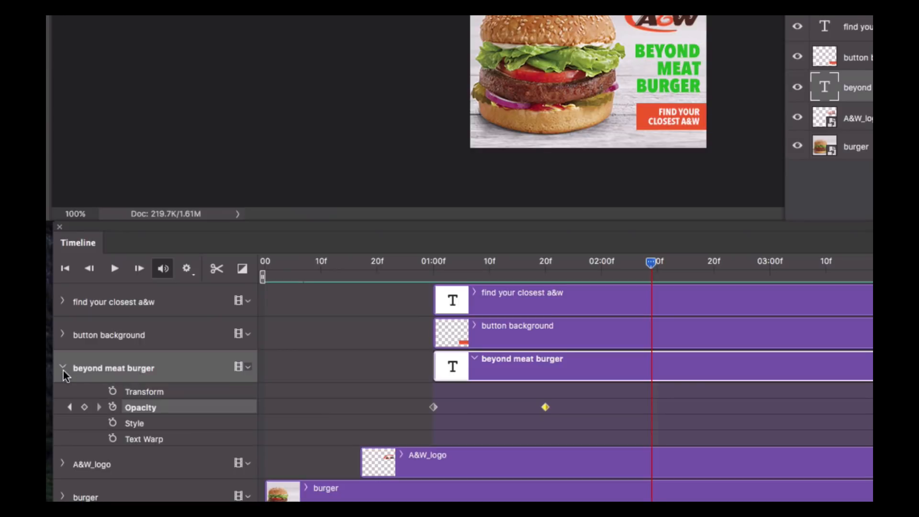
click(62, 368)
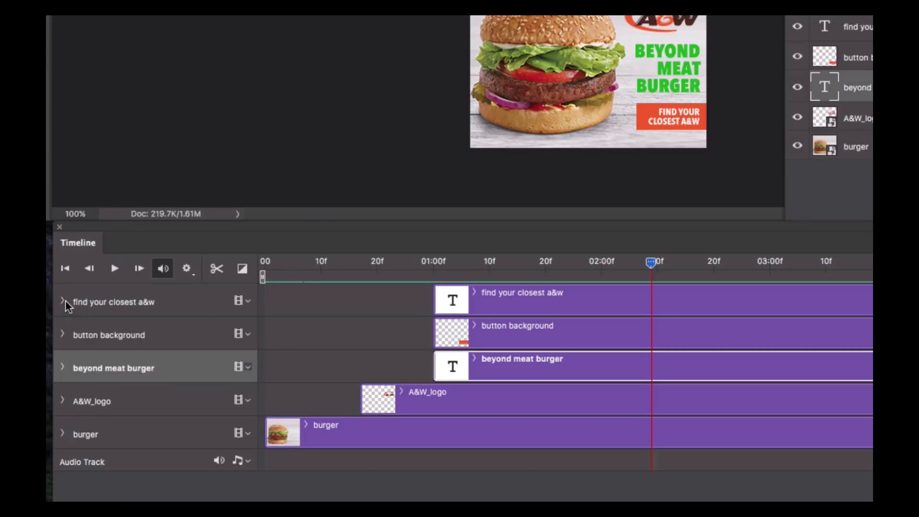
click(62, 335)
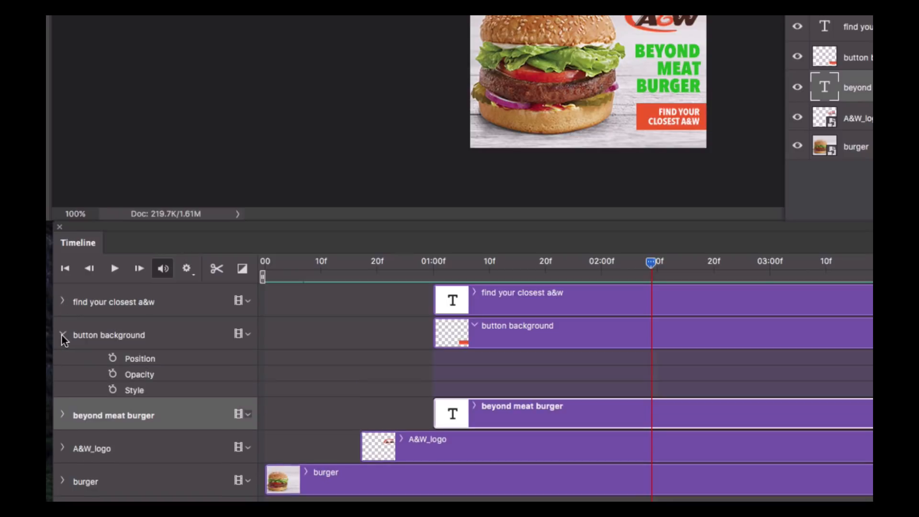
click(63, 339)
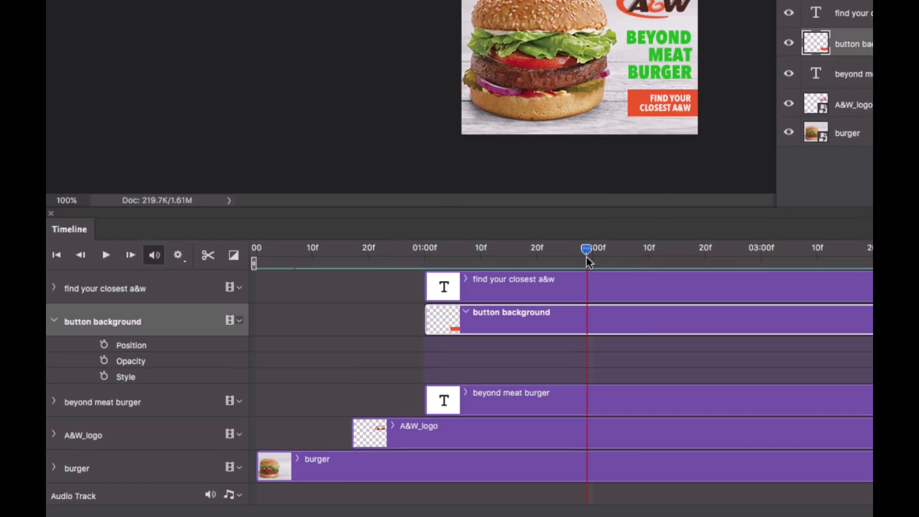
drag(587, 251, 424, 258)
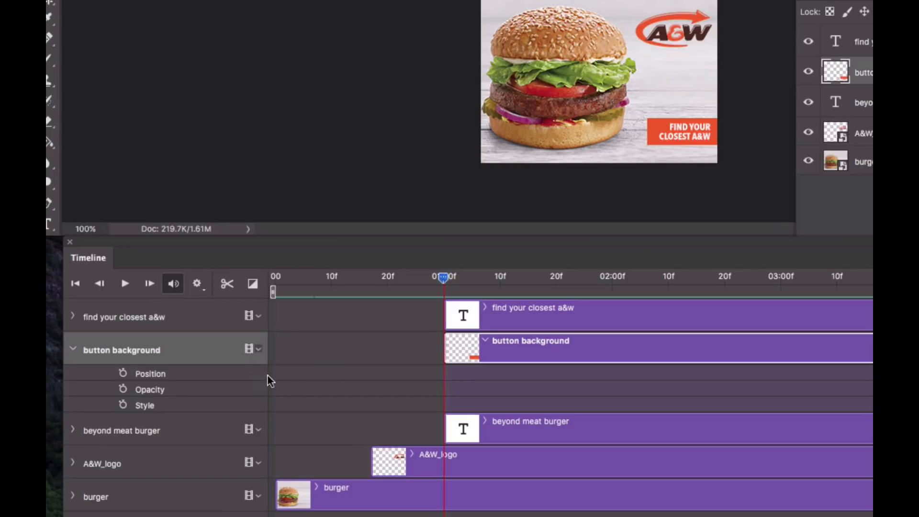
click(123, 374)
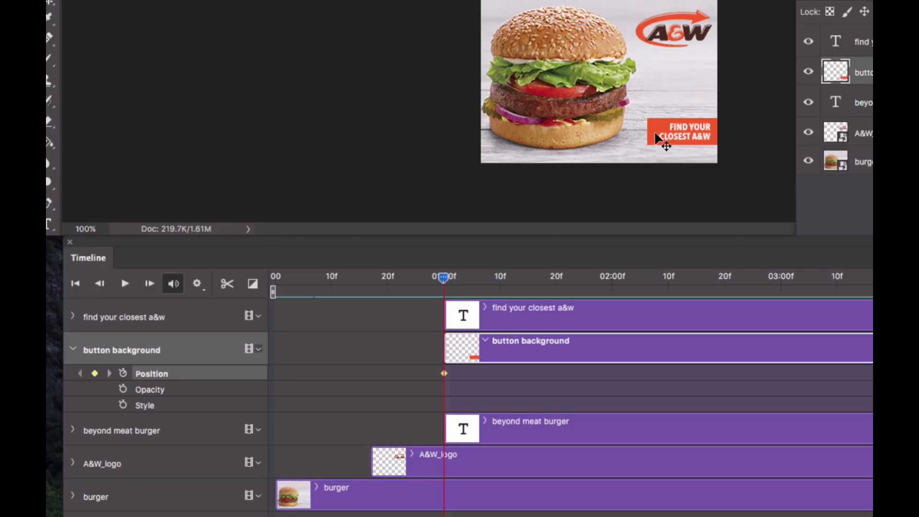
Nudge the button background to the right until it sits off the canvas edge for the starting keyframe
key(Right)
key(Right)
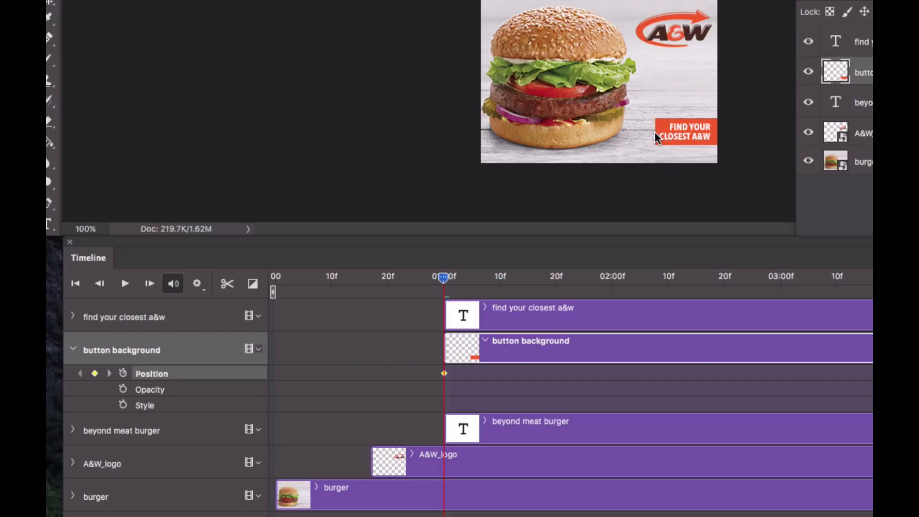
key(shift+Right)
key(shift+Right)
key(shift+Right)
key(shift+Right)
key(shift+Right)
key(shift+Right)
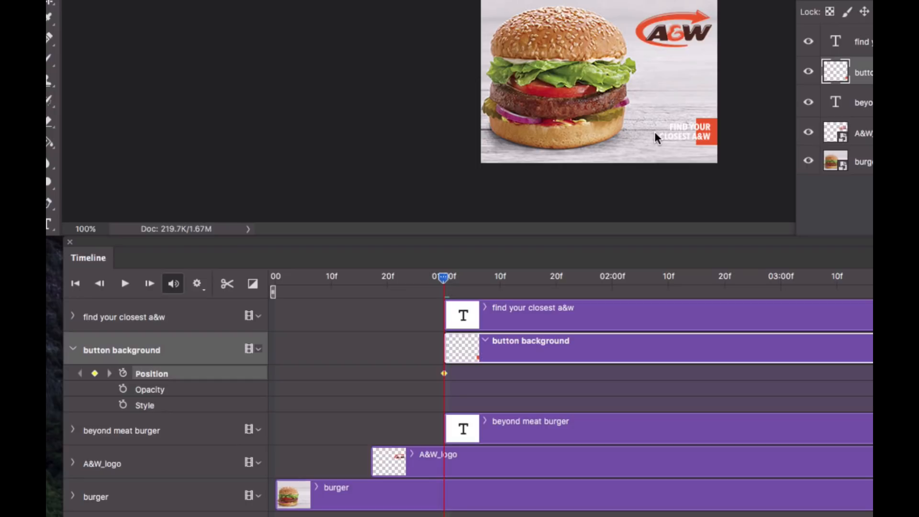
key(shift+Left)
key(shift+Left)
key(shift+Left)
key(shift+Left)
key(shift+Left)
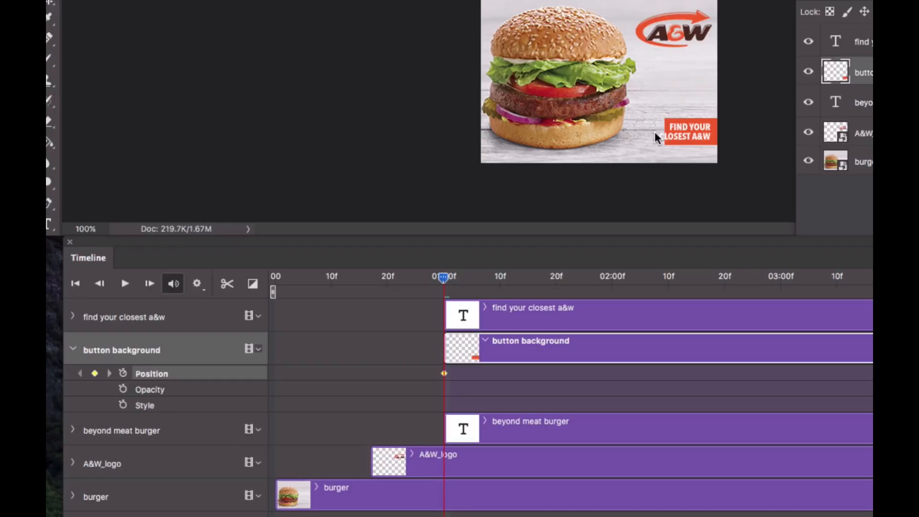
key(shift+Right)
key(shift+Right)
key(shift+Right)
key(shift+Right)
key(shift+Right)
key(shift+Right)
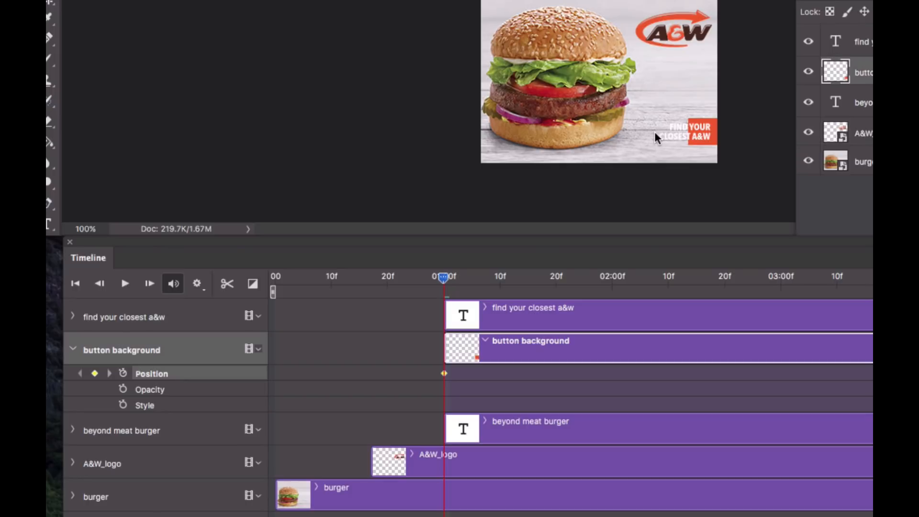
key(shift+Right)
key(shift+Right)
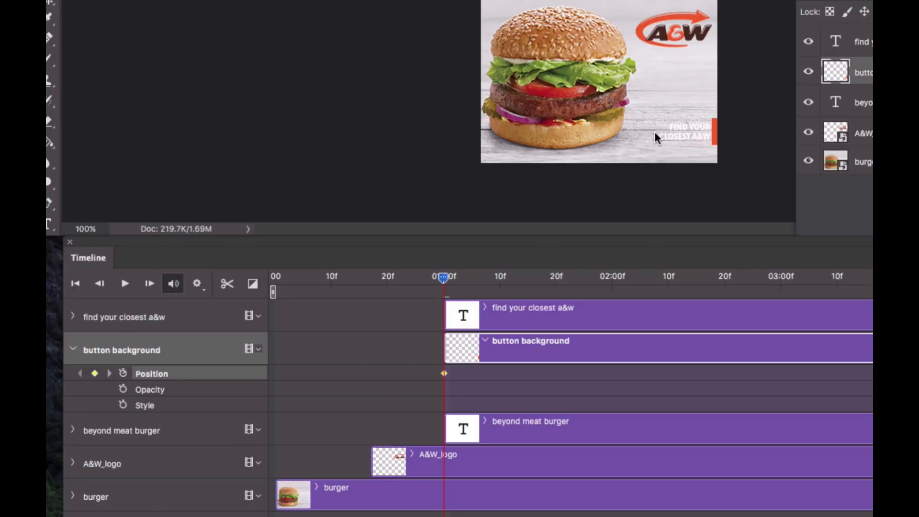
key(shift+Right)
At 1 second 20 frames, add a Position keyframe and nudge the button back left into its original place
drag(444, 278, 555, 281)
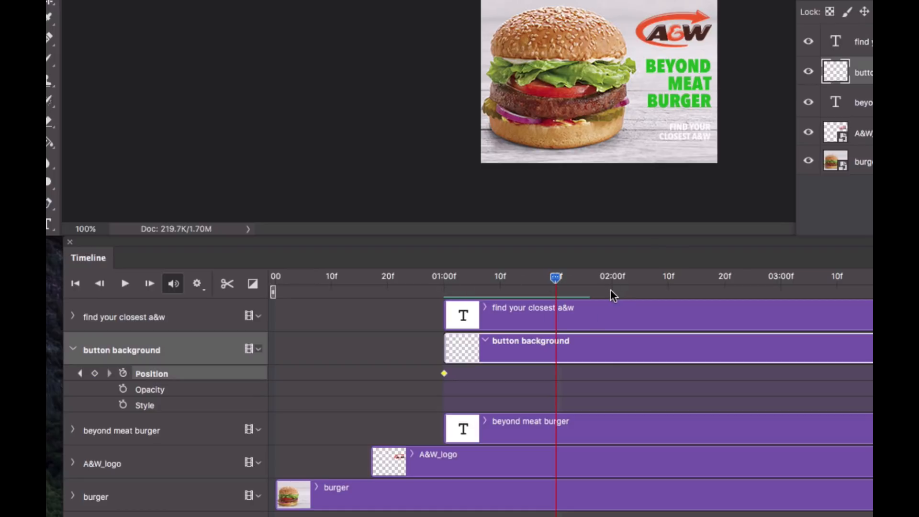
click(95, 373)
key(shift+Left)
key(shift+Left)
key(shift+Left)
key(shift+Left)
key(shift+Left)
key(shift+Left)
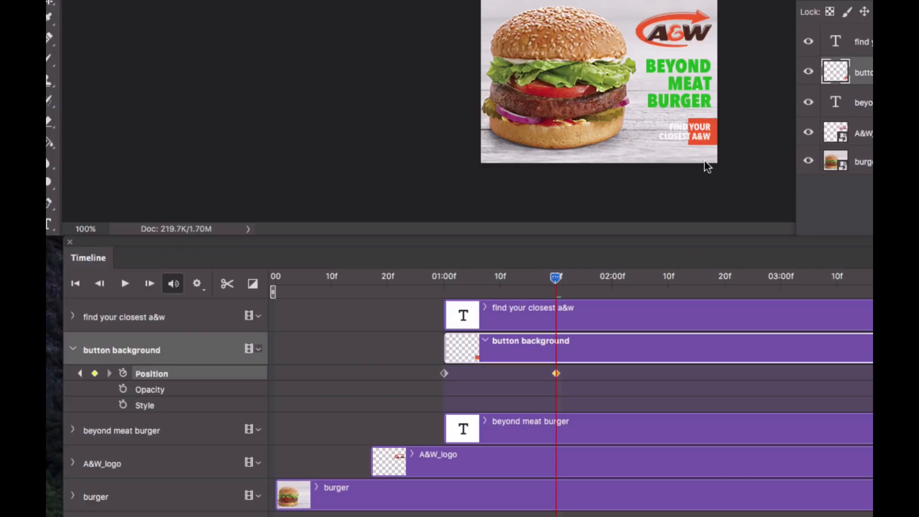
key(shift+Left)
key(shift+Left)
key(shift+Left)
key(shift+Left)
key(shift+Left)
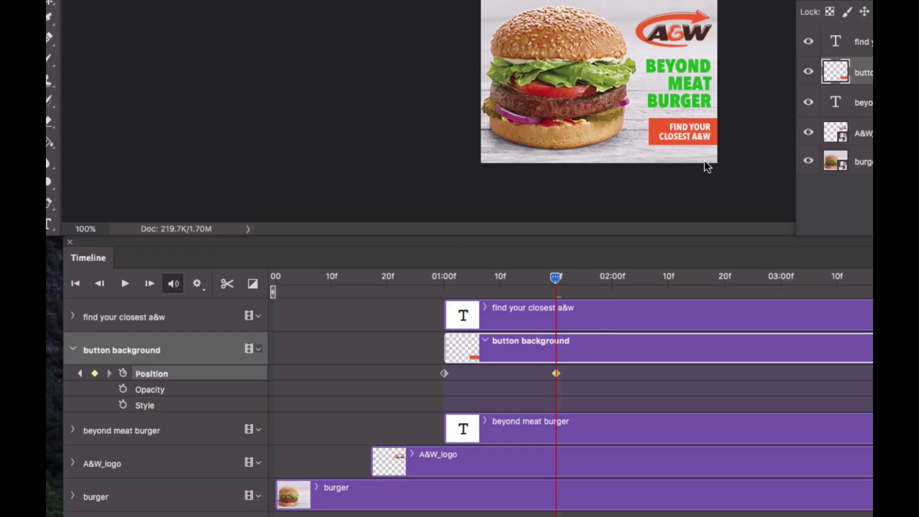
Move the button background clip so it starts at about 1 second 20 frames
drag(373, 280, 459, 280)
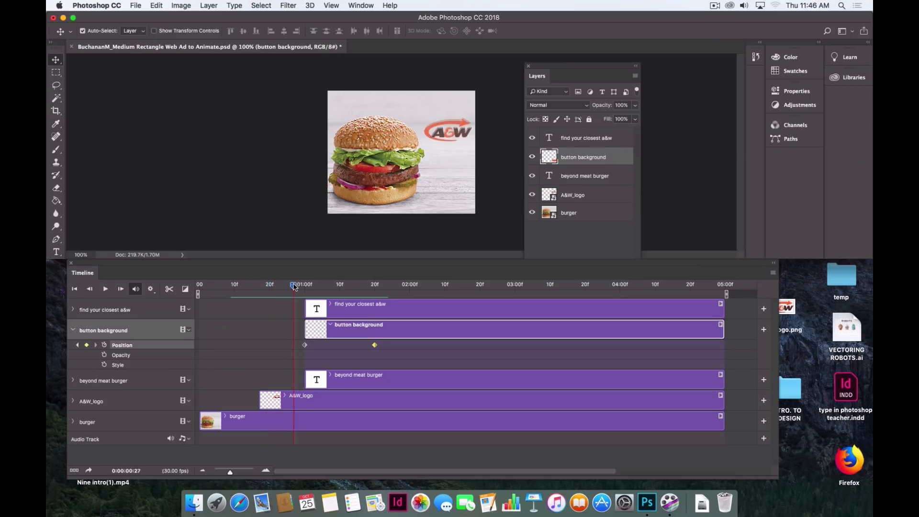
drag(313, 287, 375, 289)
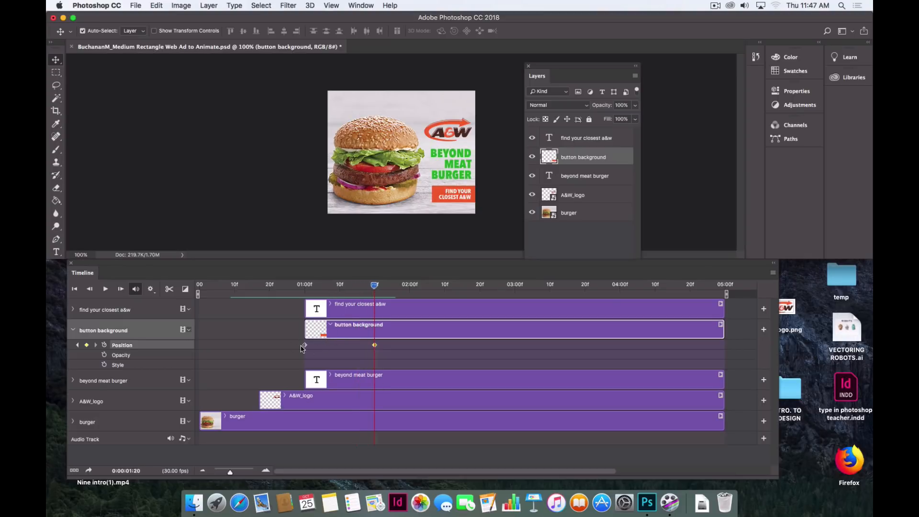
drag(265, 288, 372, 299)
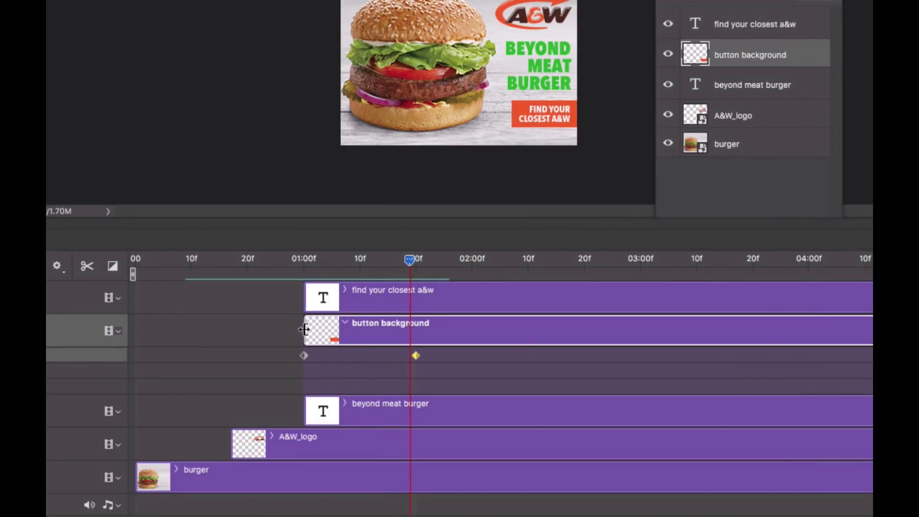
drag(304, 330, 404, 329)
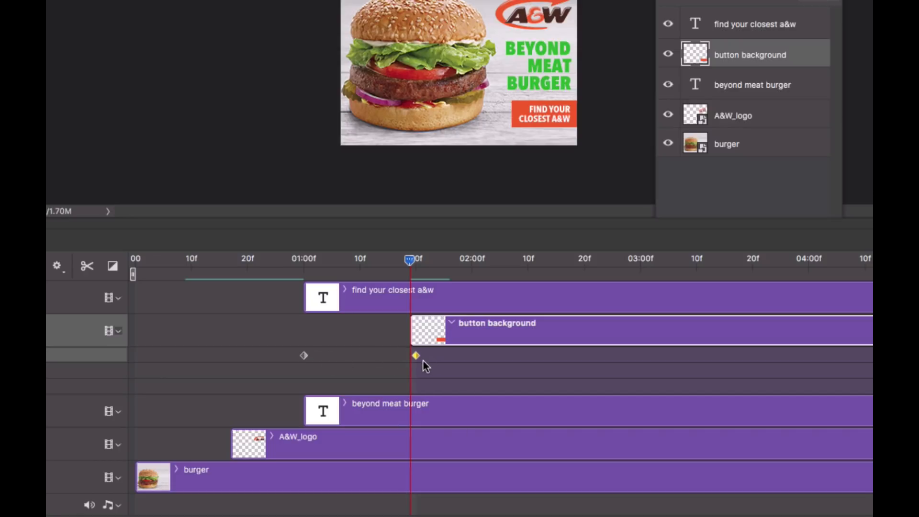
Shift the button's Position keyframes so the first sits at the clip start and the second at about 2 seconds 16 frames
drag(419, 358, 585, 356)
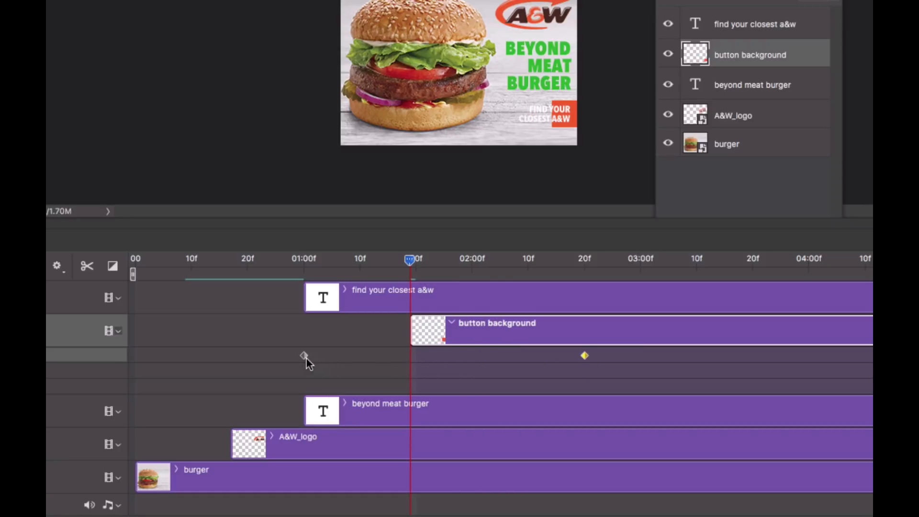
drag(305, 355, 406, 356)
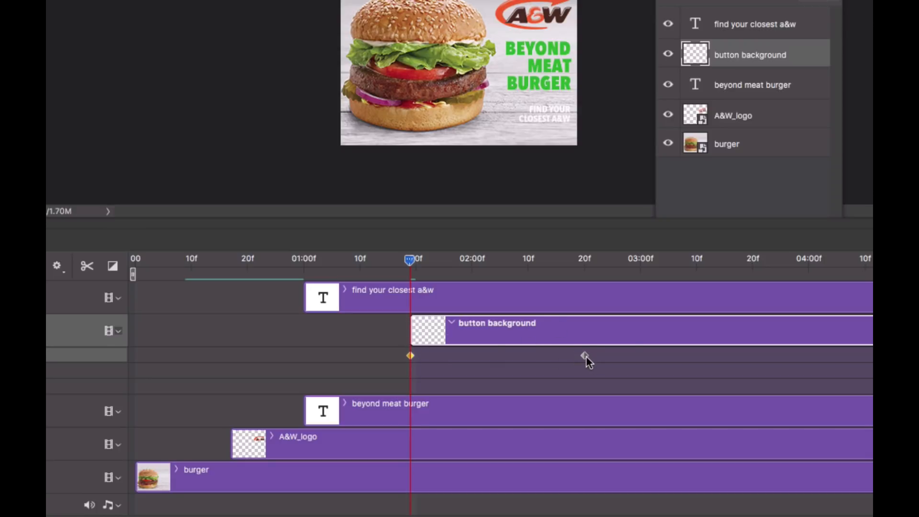
drag(586, 356, 566, 354)
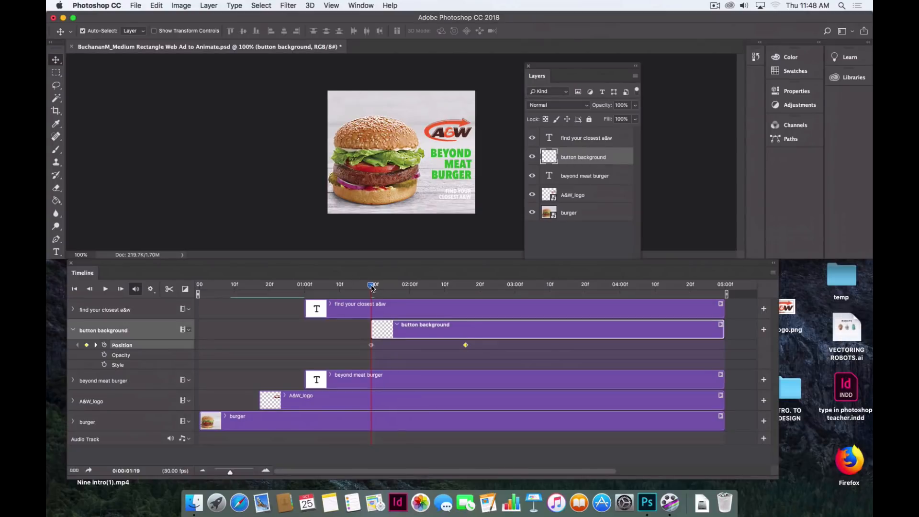
Save the document
drag(371, 287, 466, 302)
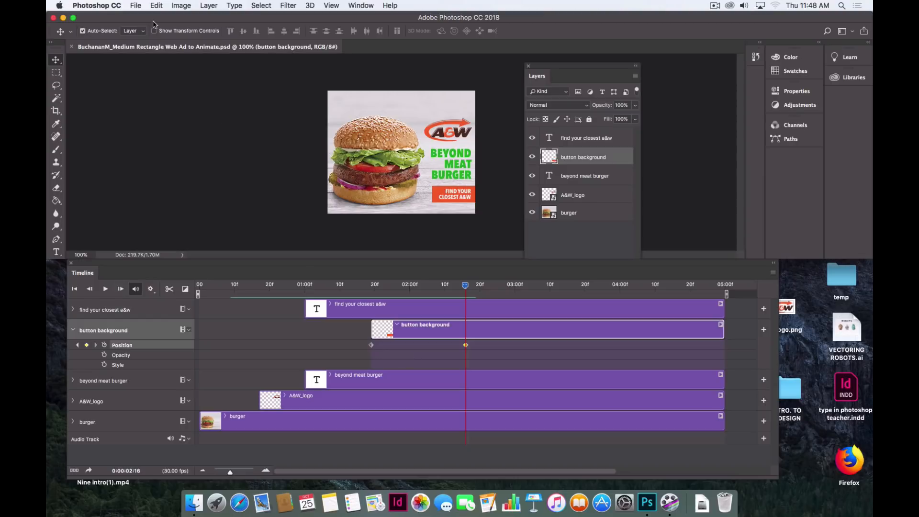
click(136, 6)
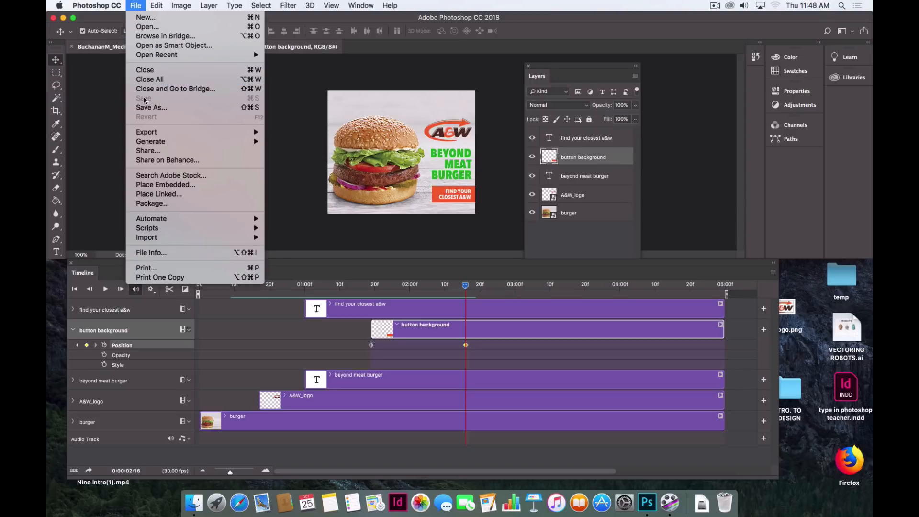
click(294, 174)
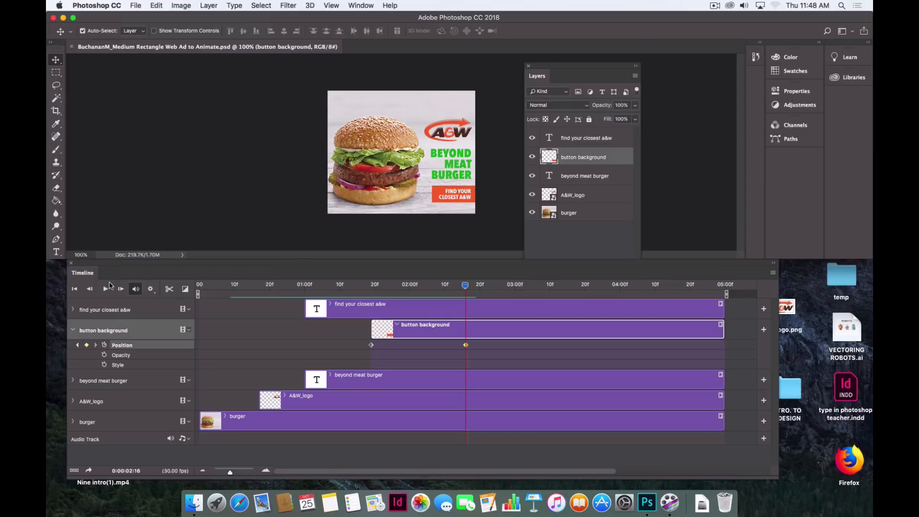
Play and scrub the timeline to preview the button's slide-in
click(106, 290)
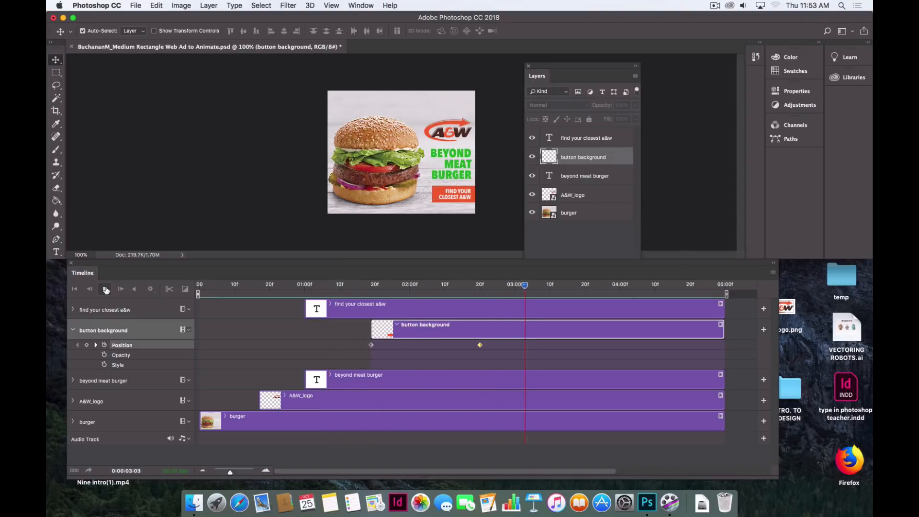
click(361, 291)
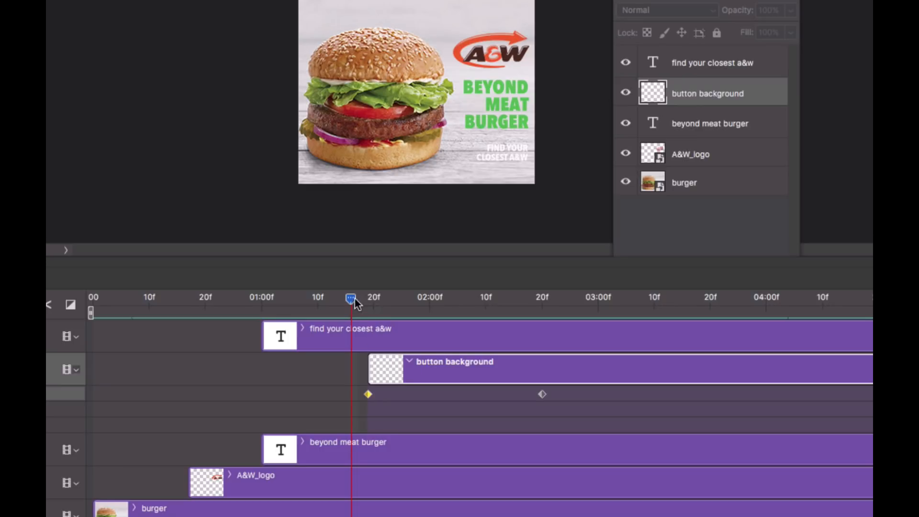
drag(353, 299, 368, 302)
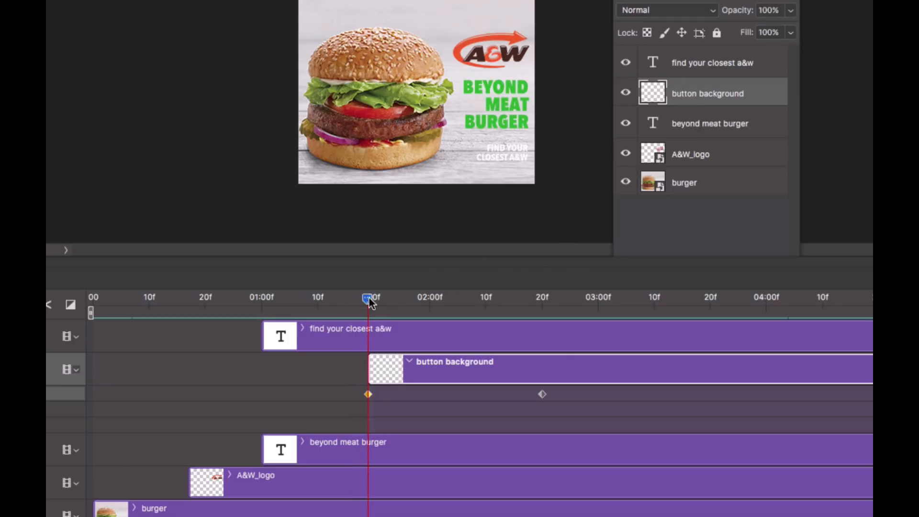
drag(370, 298, 543, 302)
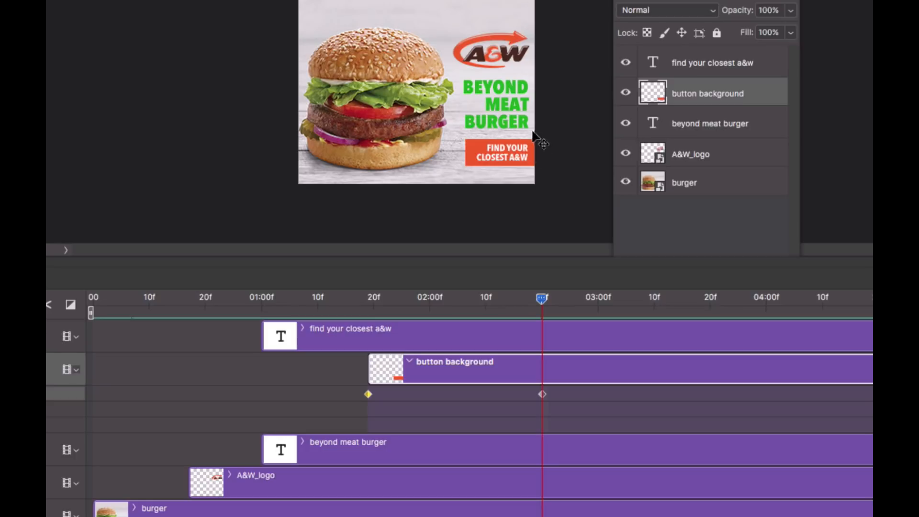
Move the button's second Position keyframe to 2 seconds and play the animation to preview it
click(542, 395)
drag(544, 395, 432, 394)
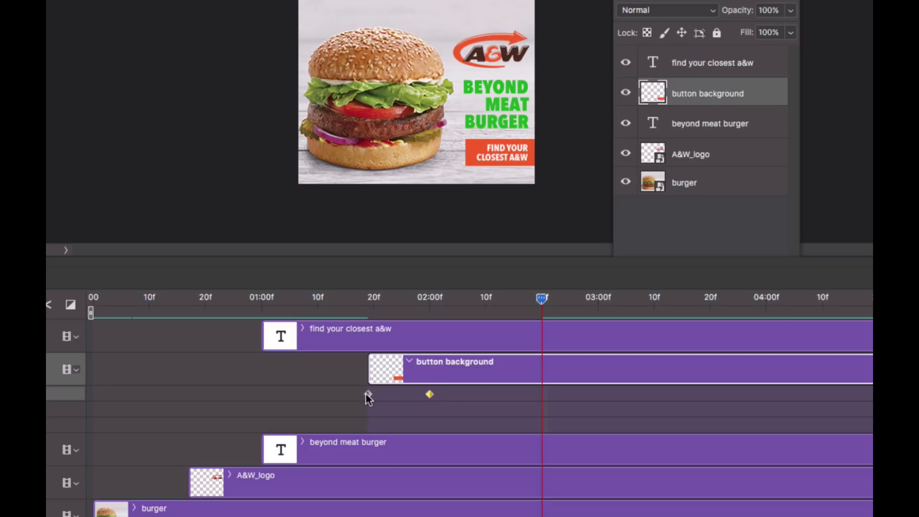
click(367, 394)
click(428, 395)
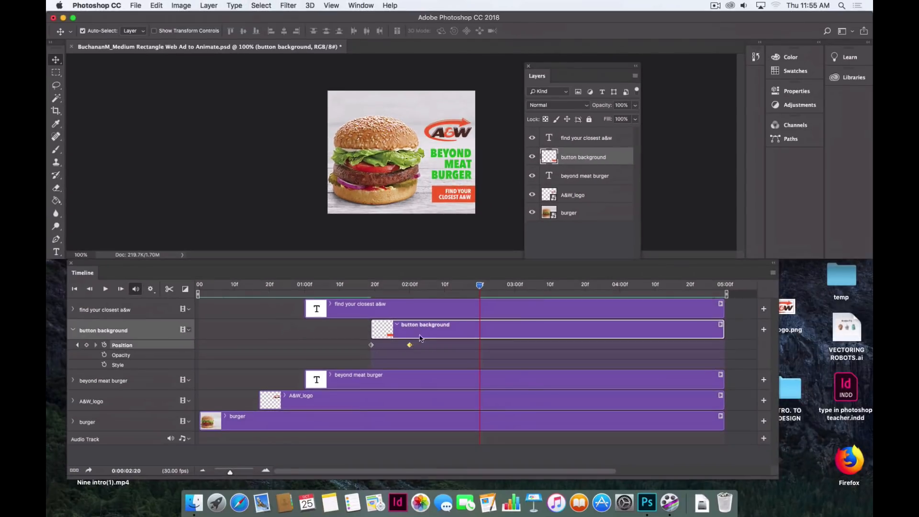
click(105, 289)
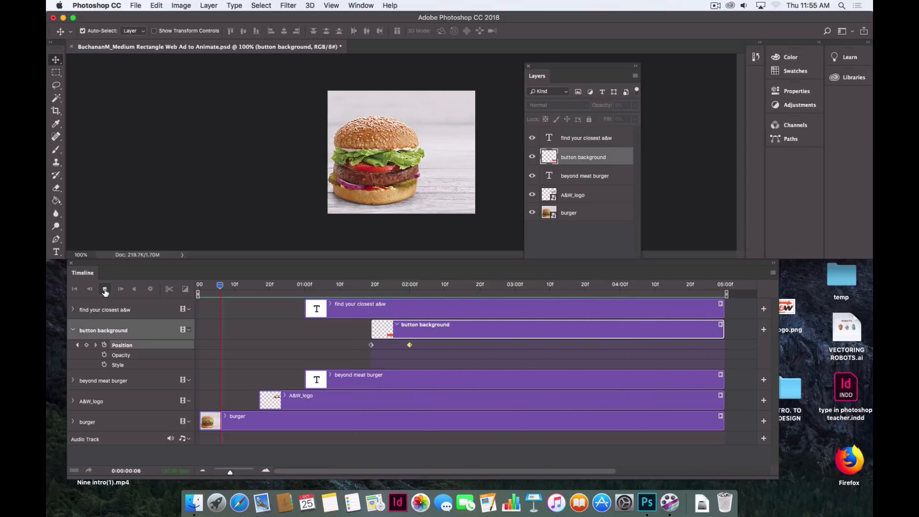
click(105, 291)
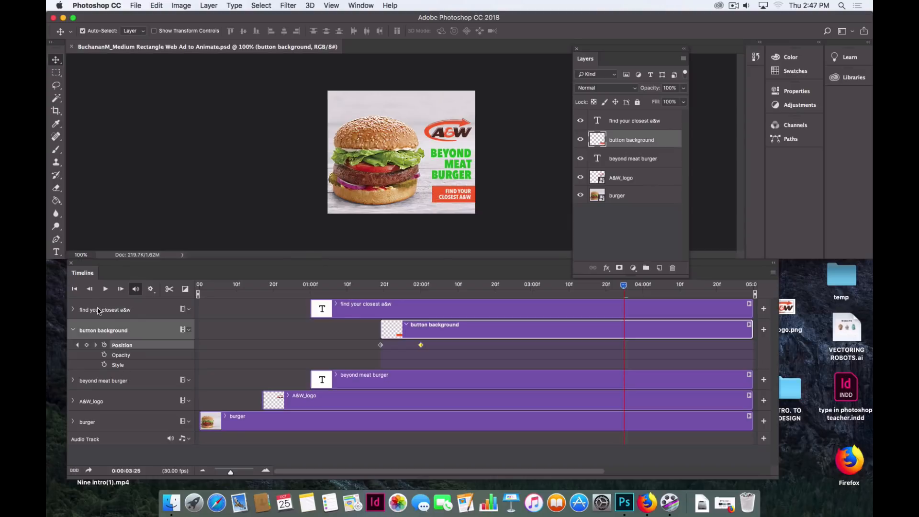
Move the find your closest a&w clip to start with the button background, at about 1 second 20 frames
click(73, 330)
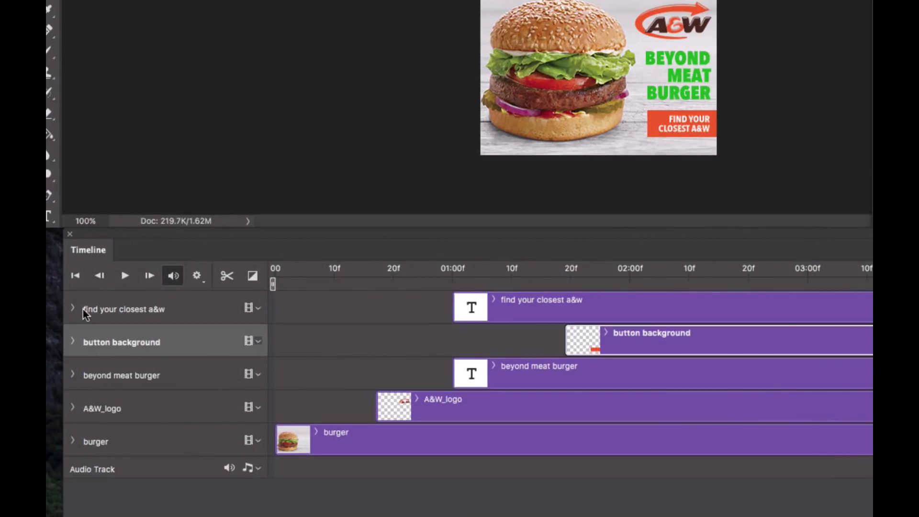
click(74, 310)
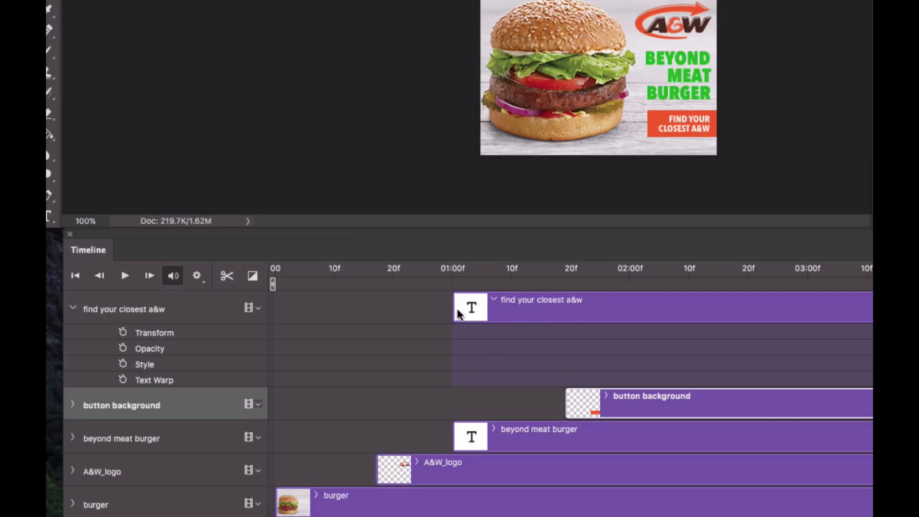
click(472, 313)
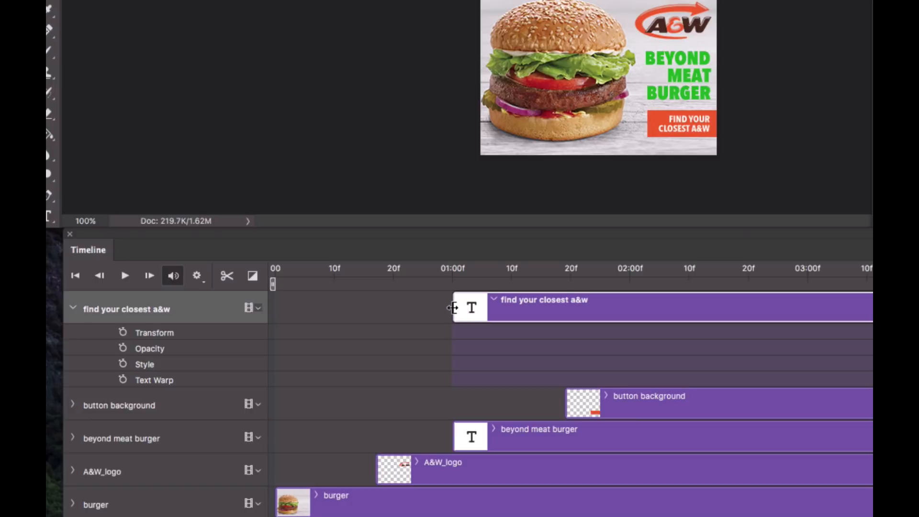
drag(453, 308, 566, 305)
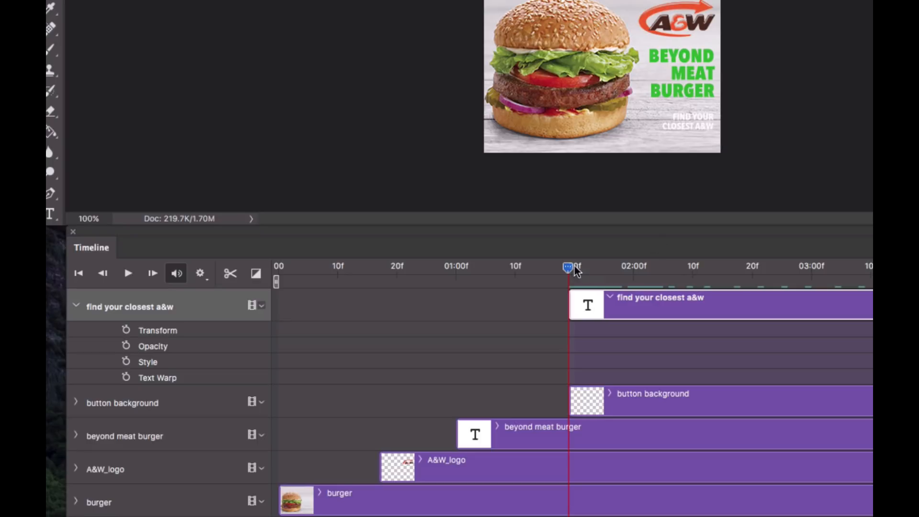
Keyframe the find your closest a&w text's Transform at about 2 seconds 5 frames and at 1 second 20 frames, nudging it right off the banner there
drag(569, 270, 669, 271)
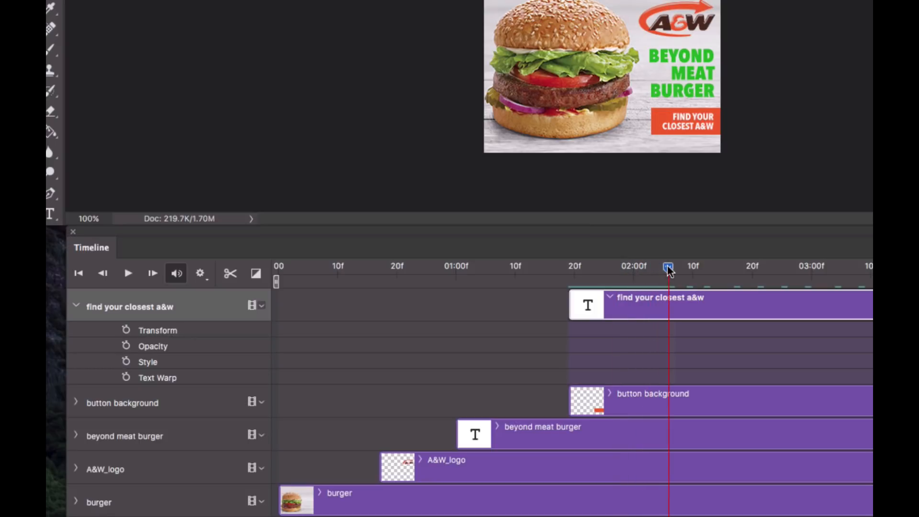
click(126, 330)
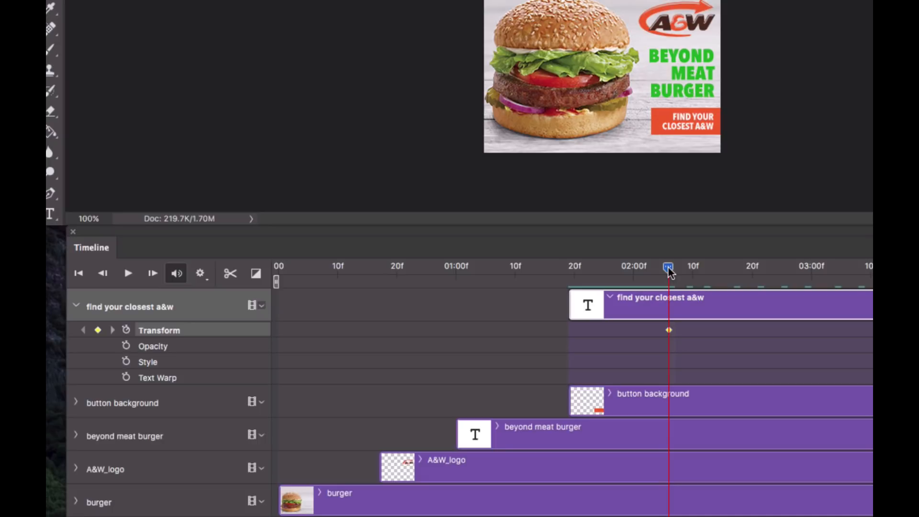
drag(668, 271, 570, 274)
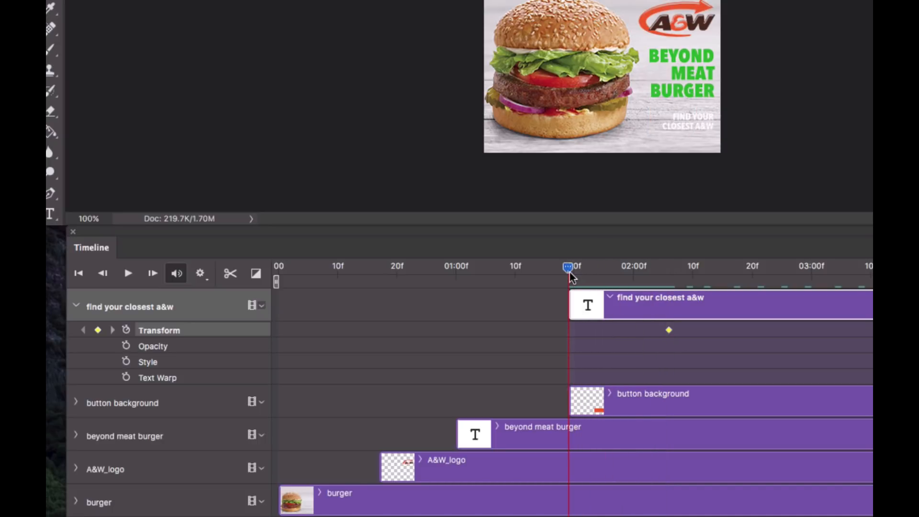
click(98, 331)
key(shift+Right)
key(shift+Right)
key(shift+Right)
key(shift+Right)
key(shift+Right)
key(shift+Right)
key(shift+Right)
key(shift+Right)
key(shift+Right)
key(shift+Right)
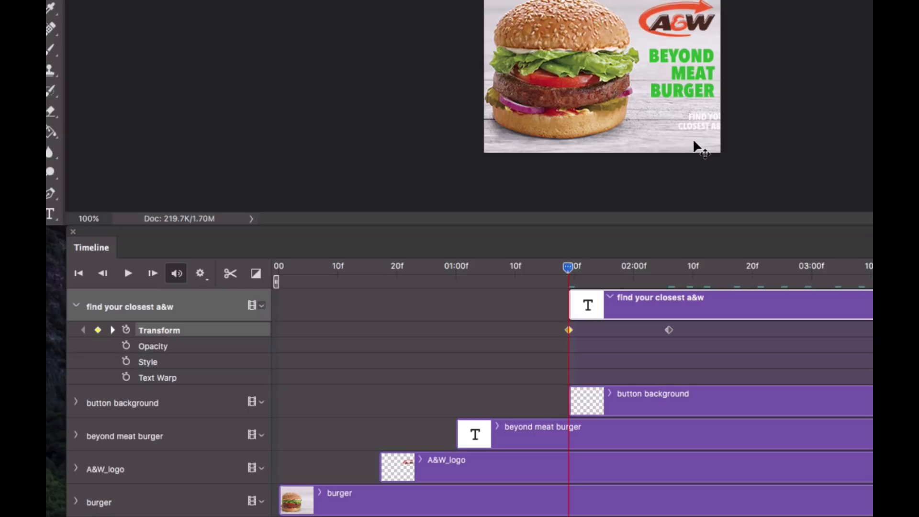
key(shift+Right)
key(shift+Right)
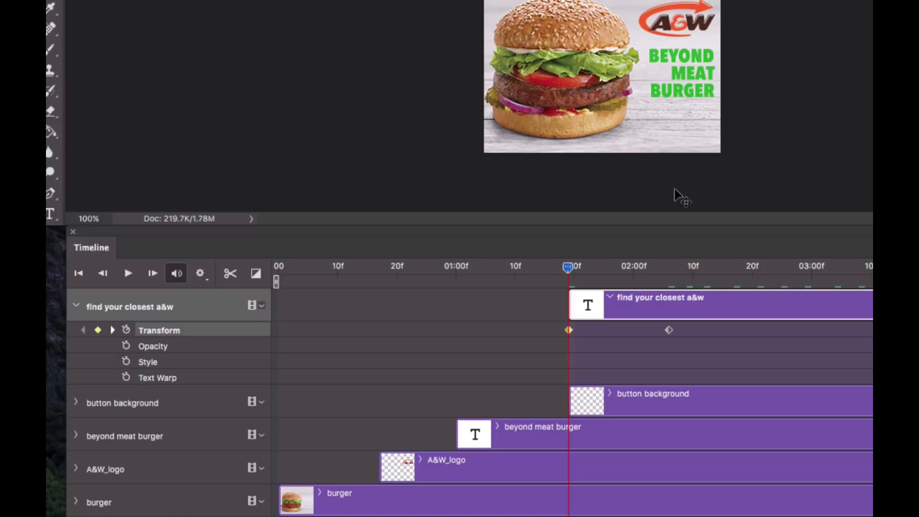
Move the text's first Transform keyframe to about 2 seconds, just before the second one, and collapse the layer's properties
drag(570, 271, 669, 270)
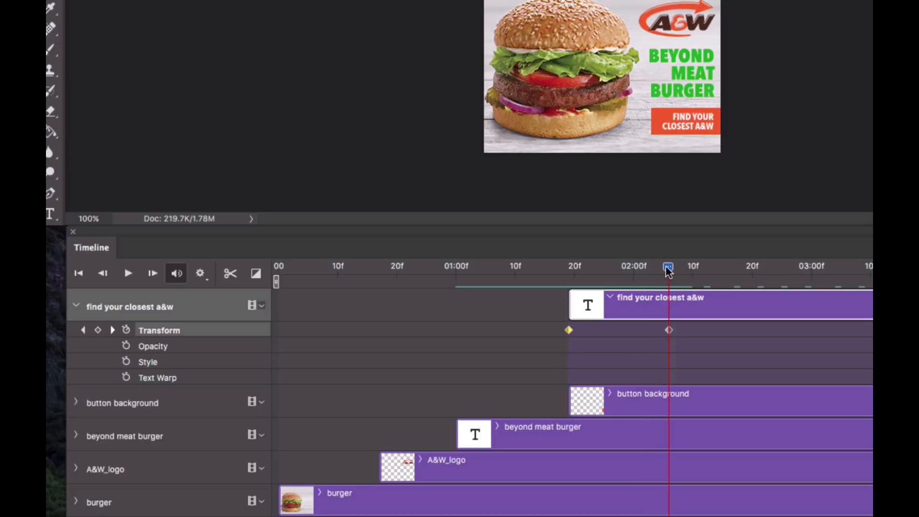
drag(669, 329, 634, 330)
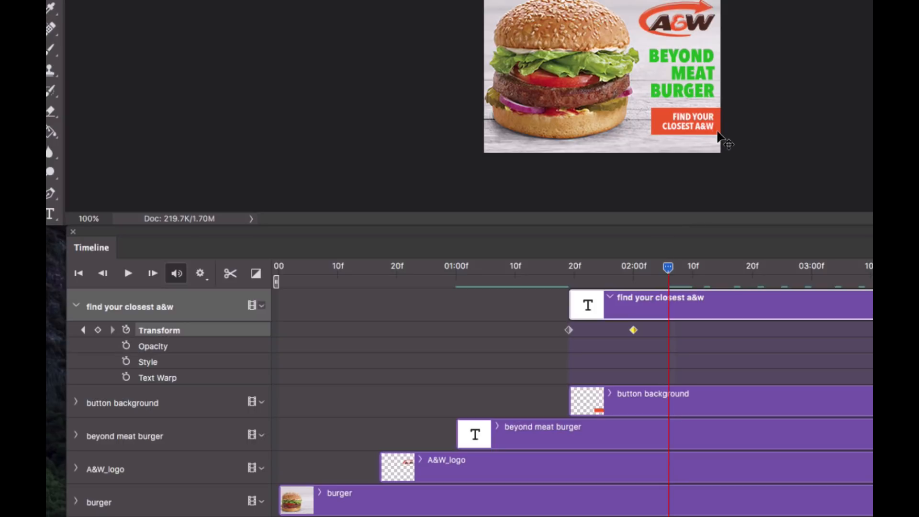
key(ctrl+z)
click(569, 330)
drag(568, 328, 627, 330)
click(628, 330)
click(670, 330)
mouse_move(667, 266)
mouse_down()
mouse_move(579, 268)
mouse_move(681, 272)
mouse_move(570, 275)
mouse_move(669, 274)
mouse_up()
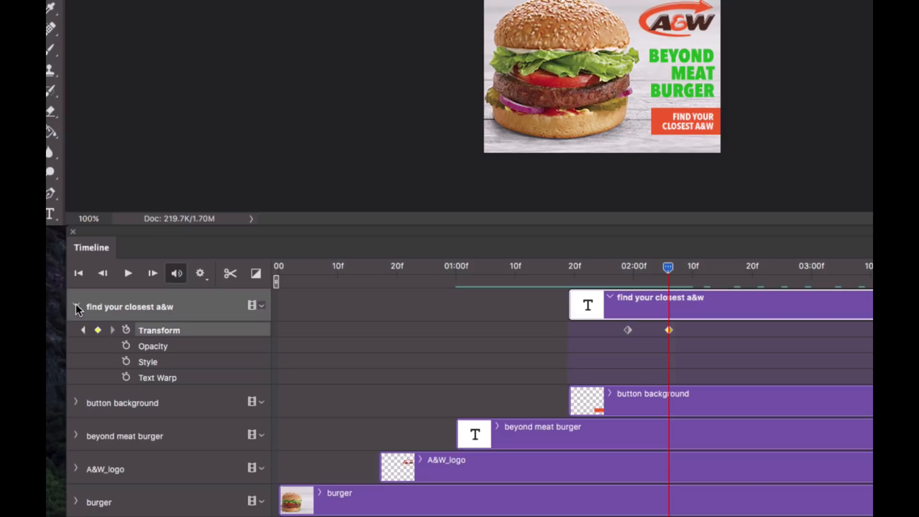
click(76, 306)
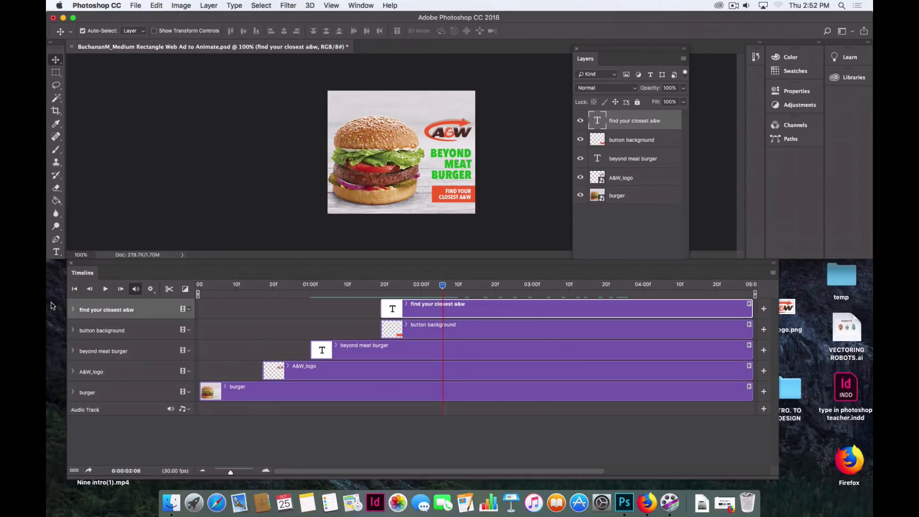
Play the animation to preview the text sliding in
click(106, 289)
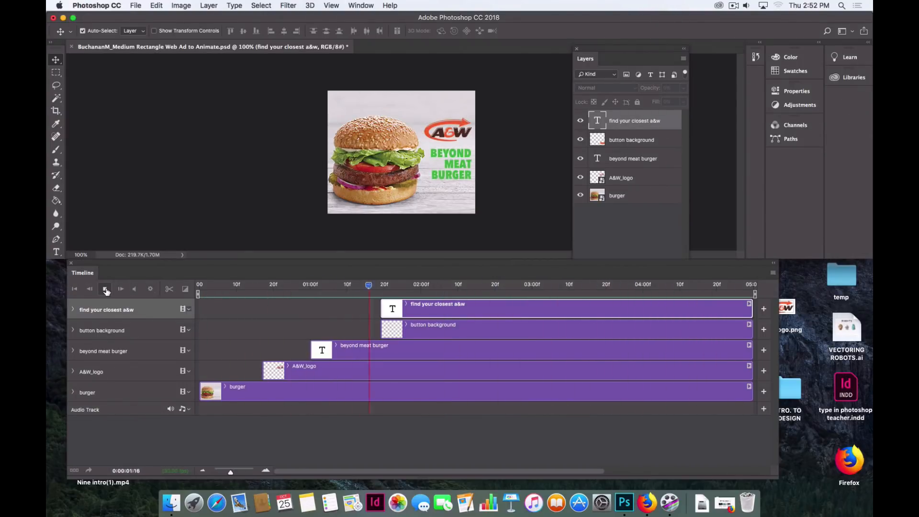
click(106, 290)
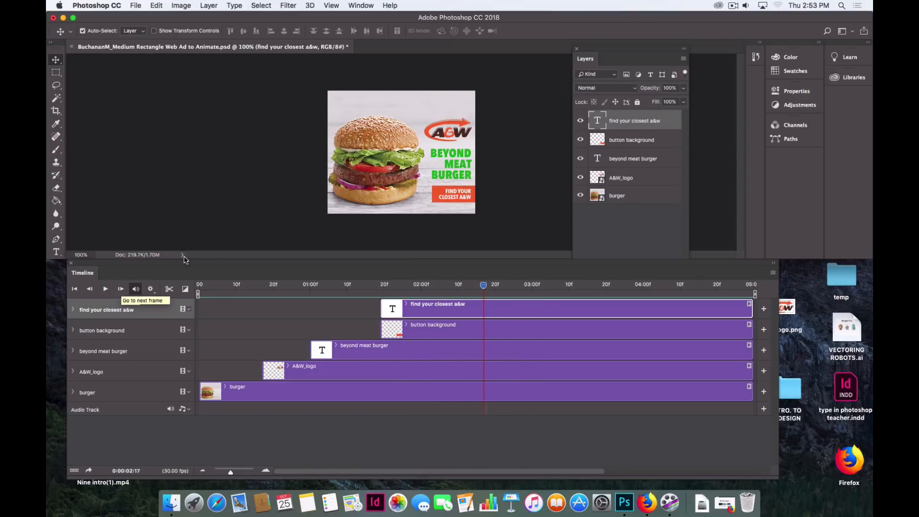
Add an Opacity keyframe to the button background layer at 3 seconds
click(531, 285)
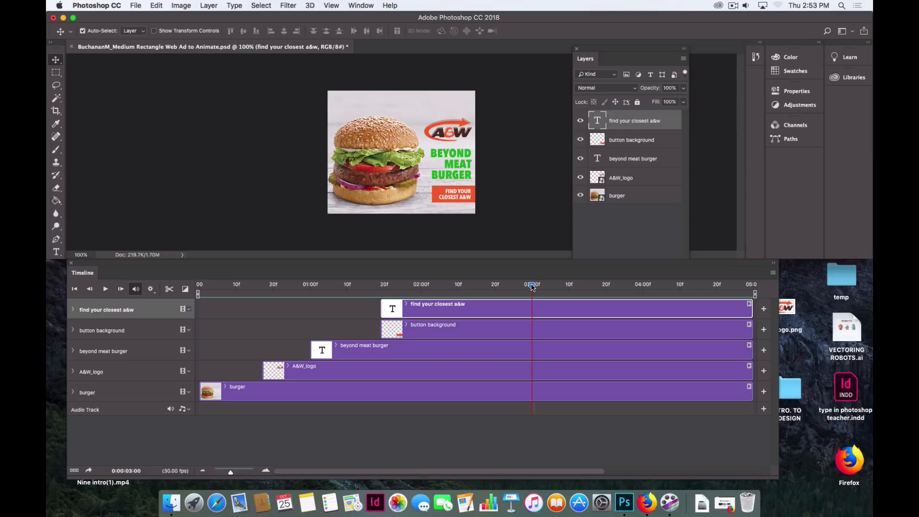
mouse_move(527, 287)
mouse_down()
mouse_move(507, 286)
mouse_move(530, 286)
mouse_up()
click(73, 331)
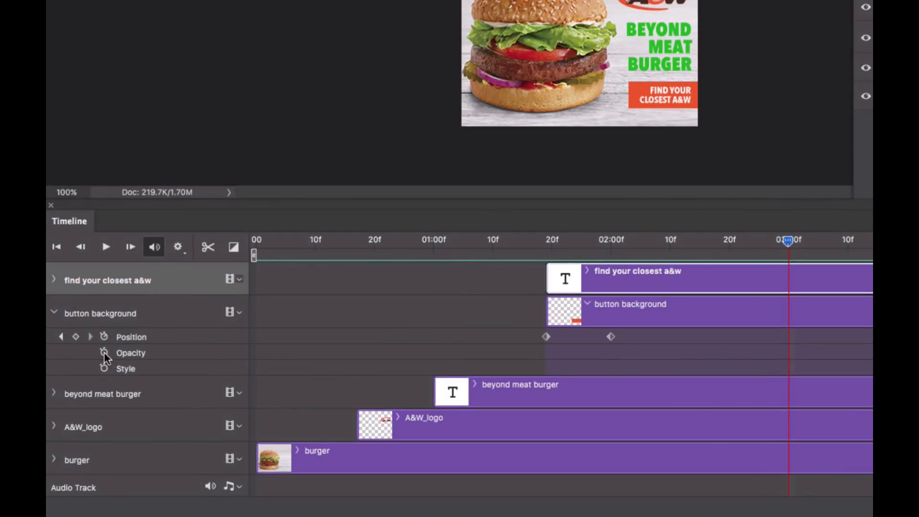
click(104, 353)
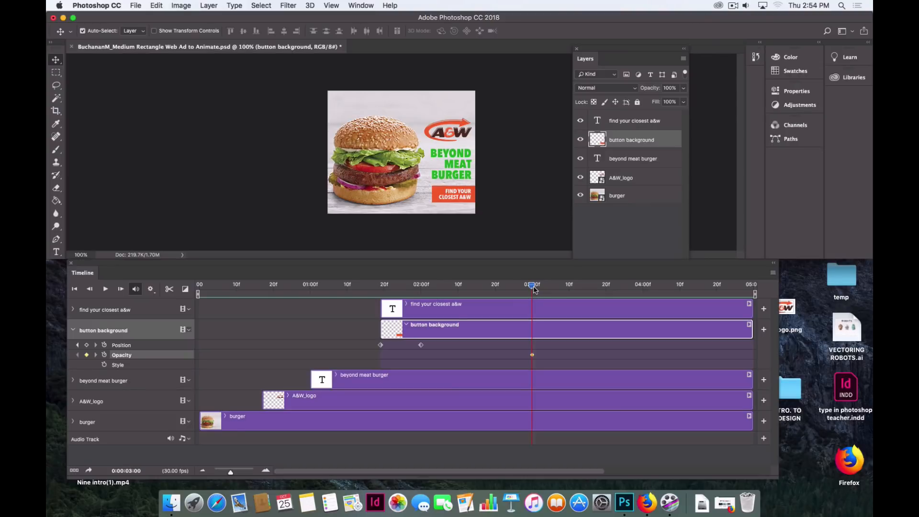
Add an Opacity keyframe at about 3 seconds 11 frames with the button background's opacity set to 60%
drag(533, 286, 571, 291)
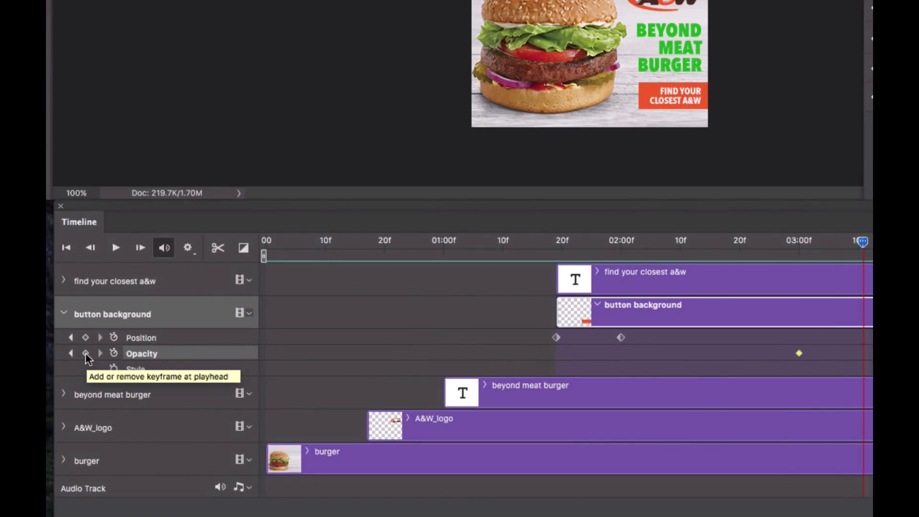
click(86, 355)
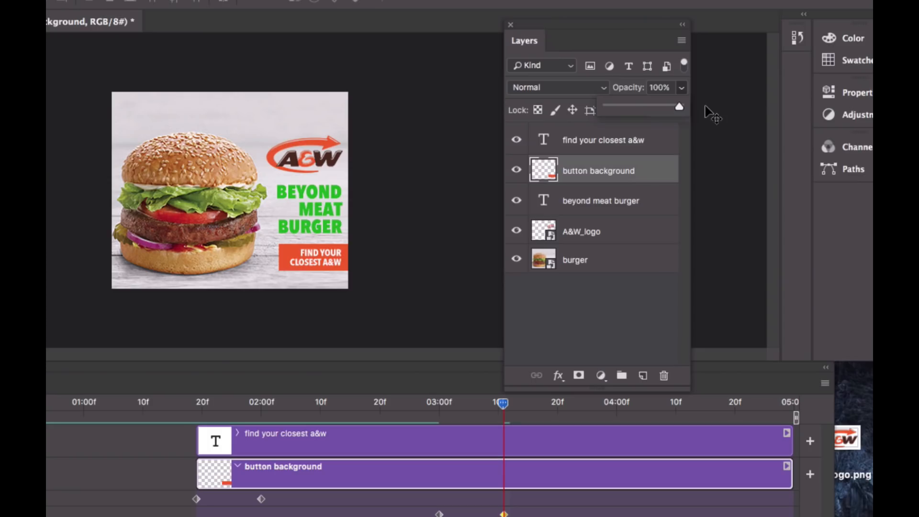
click(683, 88)
drag(677, 108, 651, 112)
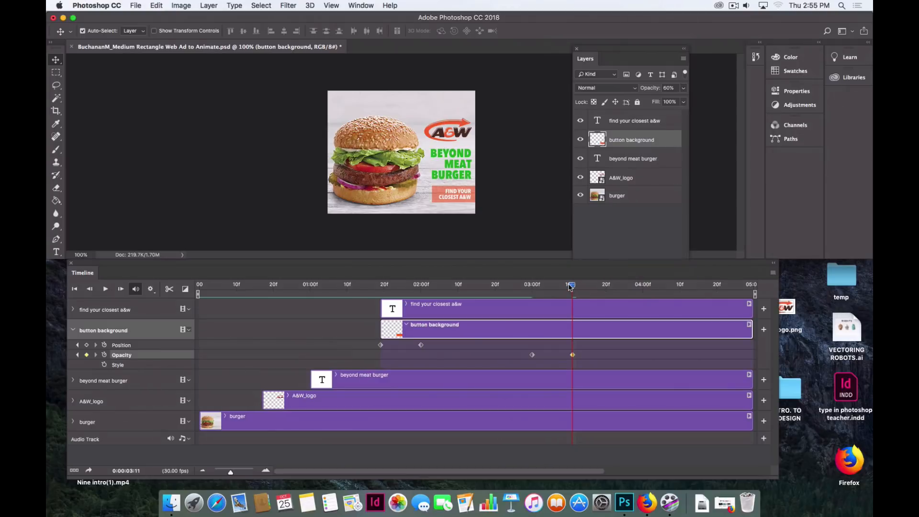
Add an Opacity keyframe at about 3 seconds 20 frames with the button background's opacity set back to 100%
drag(575, 286, 606, 286)
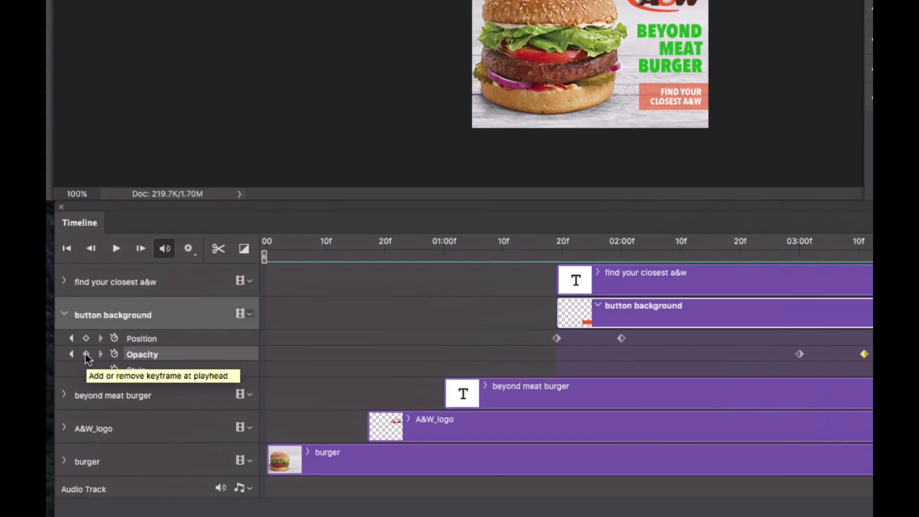
click(87, 356)
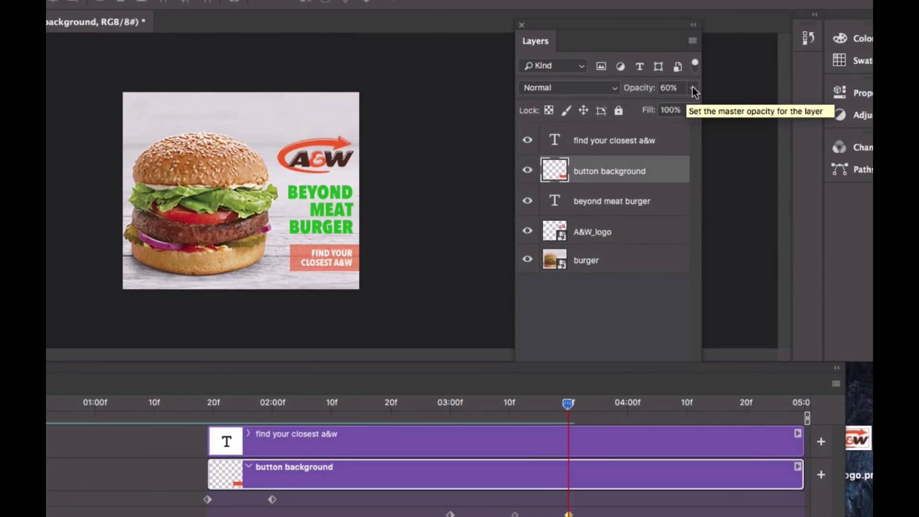
click(692, 88)
drag(672, 112, 696, 108)
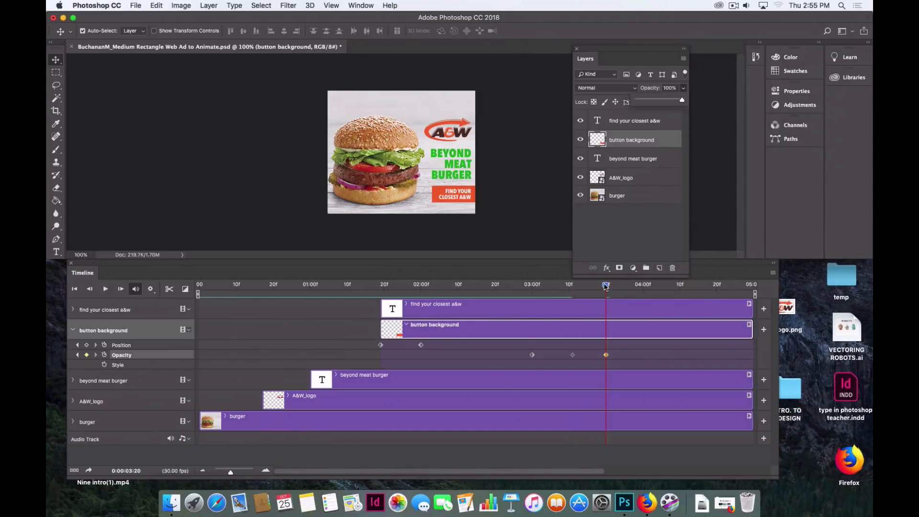
Play the animation to preview the button's opacity flash
mouse_move(605, 286)
mouse_down()
mouse_move(520, 287)
mouse_move(606, 287)
mouse_up()
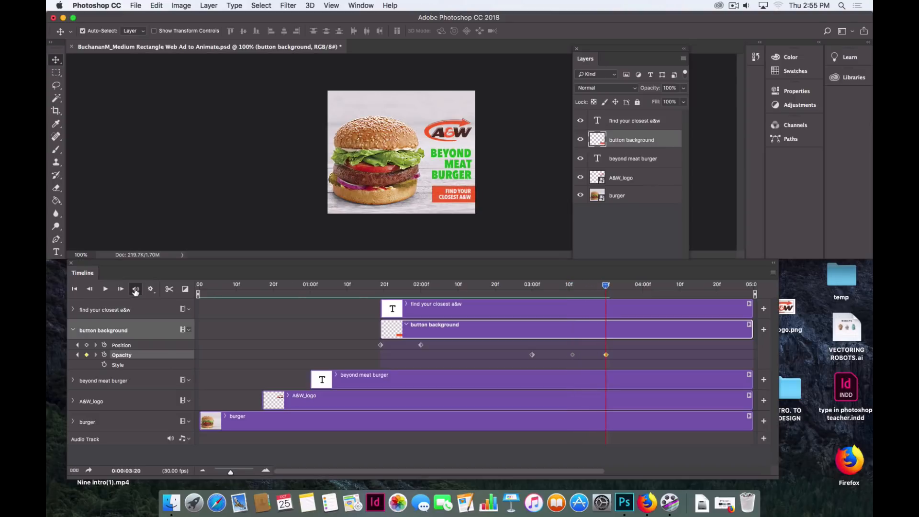
click(106, 289)
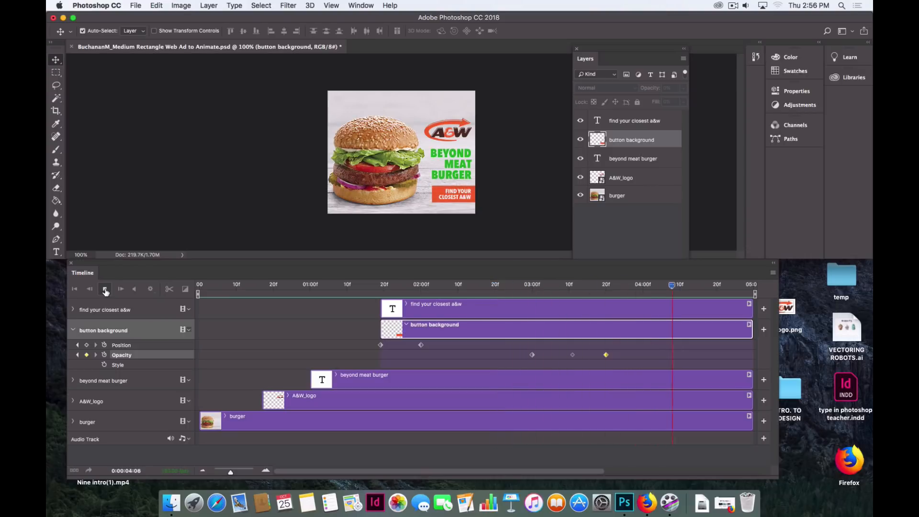
click(105, 289)
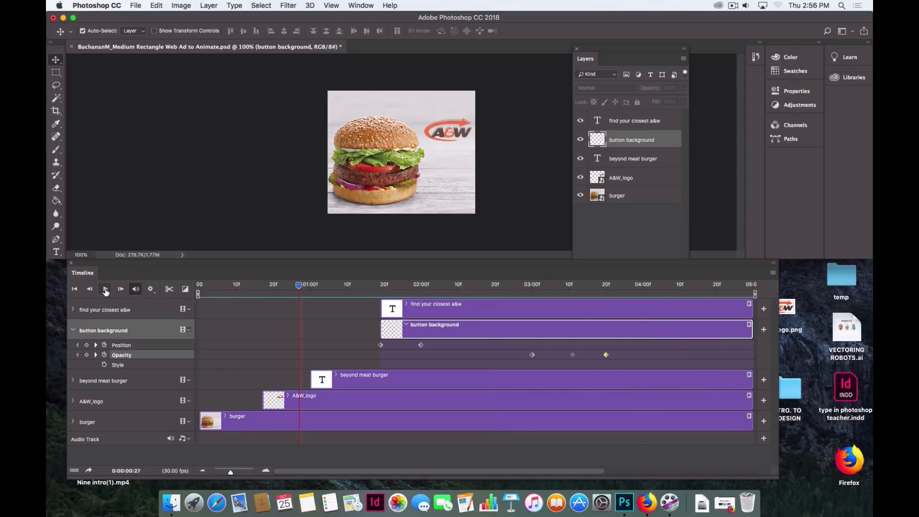
Lower the button background's opacity at the 3 seconds 11 frames keyframe to 40% and play the animation
drag(516, 286, 571, 289)
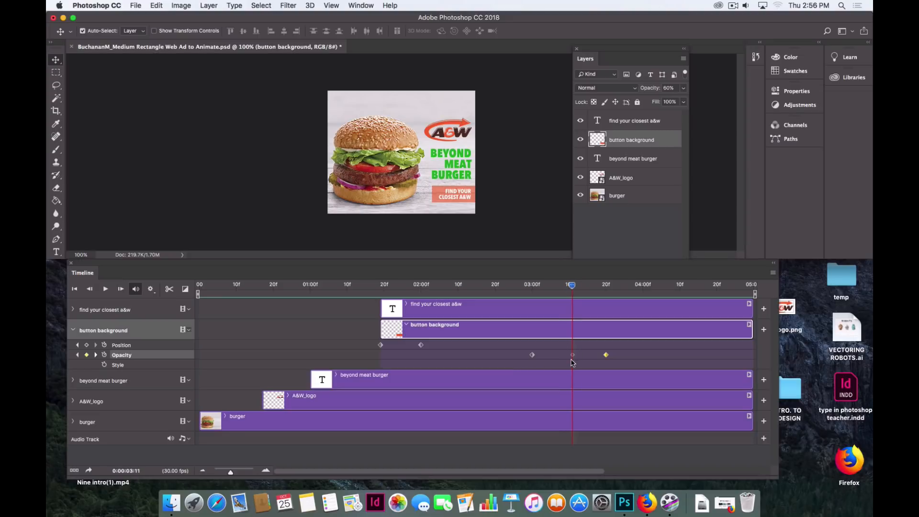
click(573, 356)
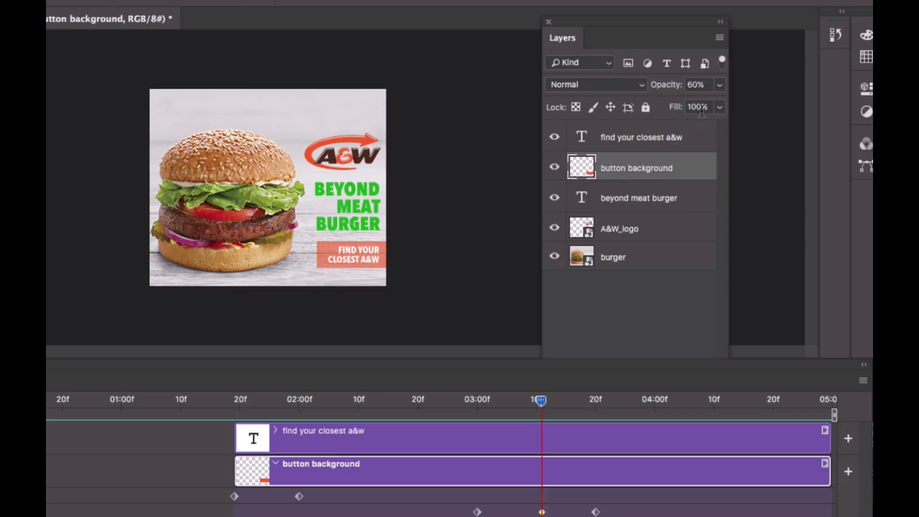
click(720, 86)
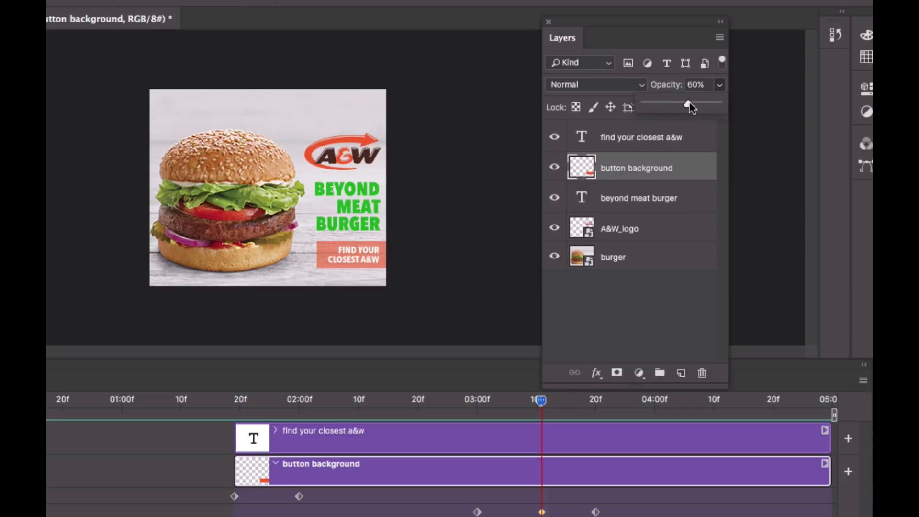
drag(691, 108, 675, 109)
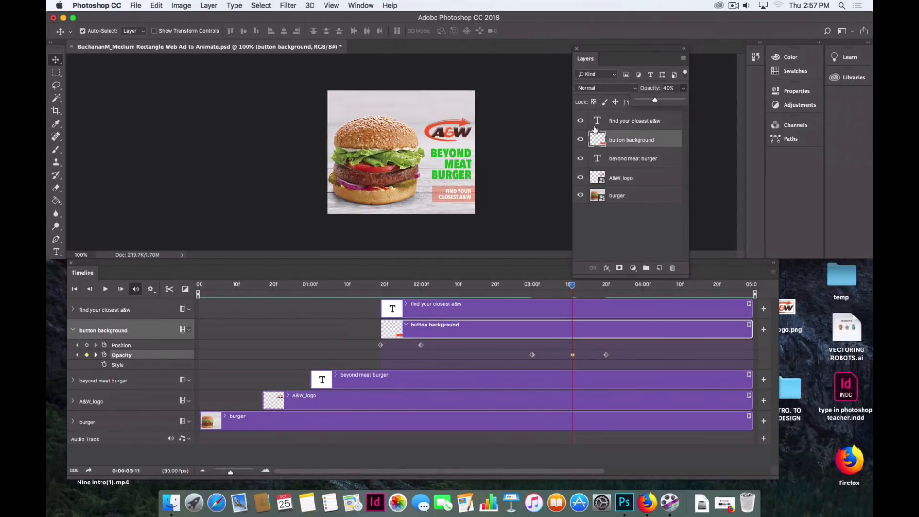
click(105, 290)
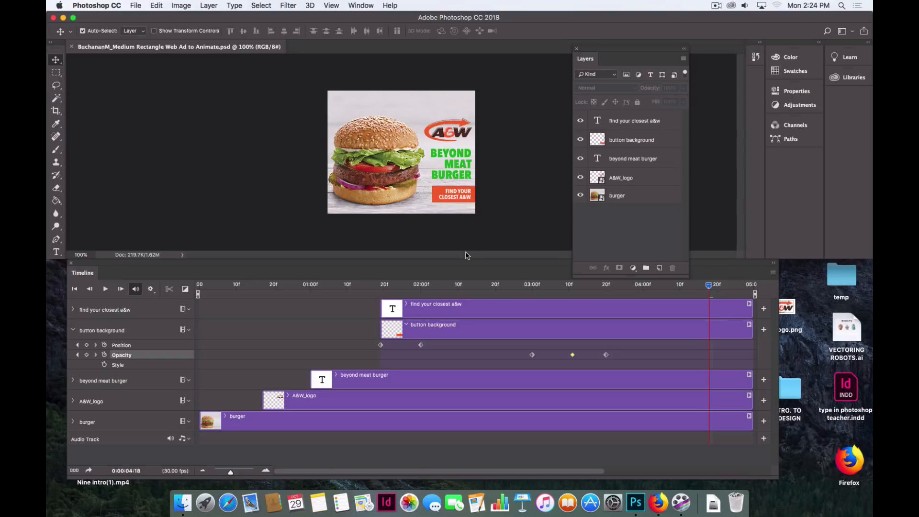
Open Save for Web (Legacy) export and set the animation's looping option to Once
click(136, 6)
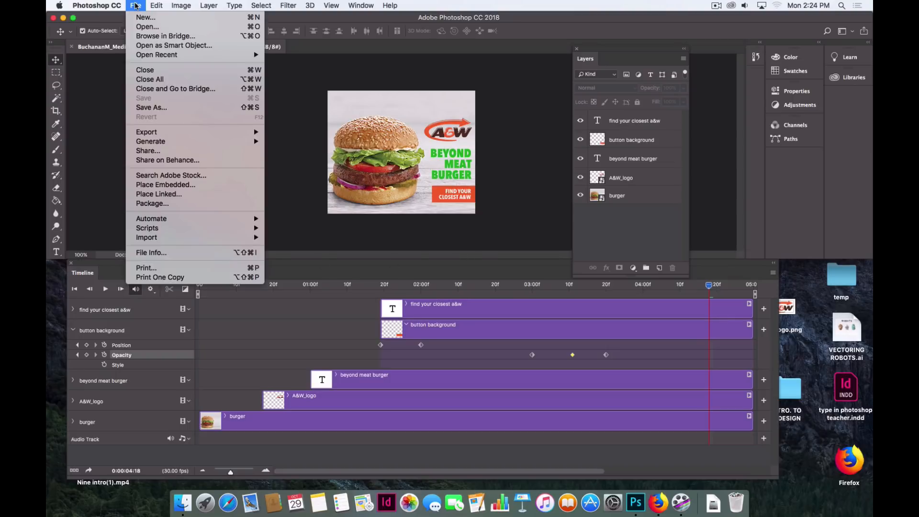
mouse_move(176, 132)
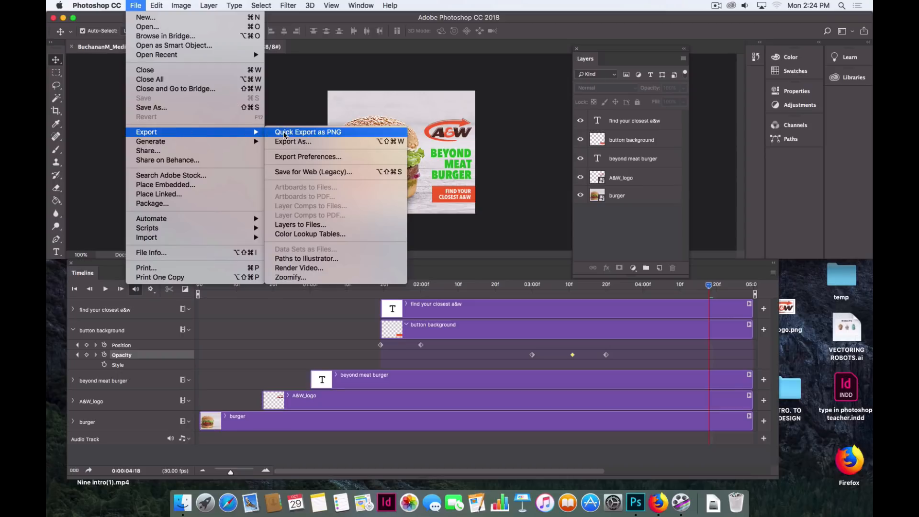
click(298, 175)
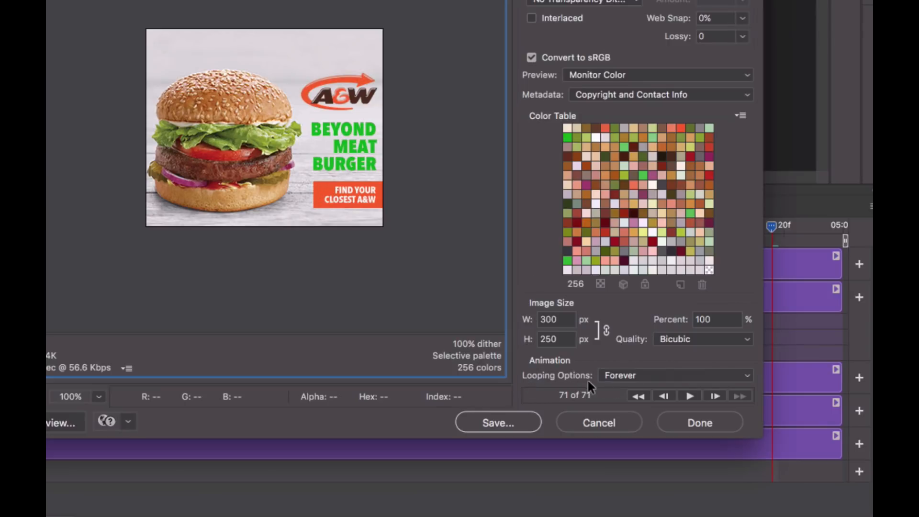
click(645, 374)
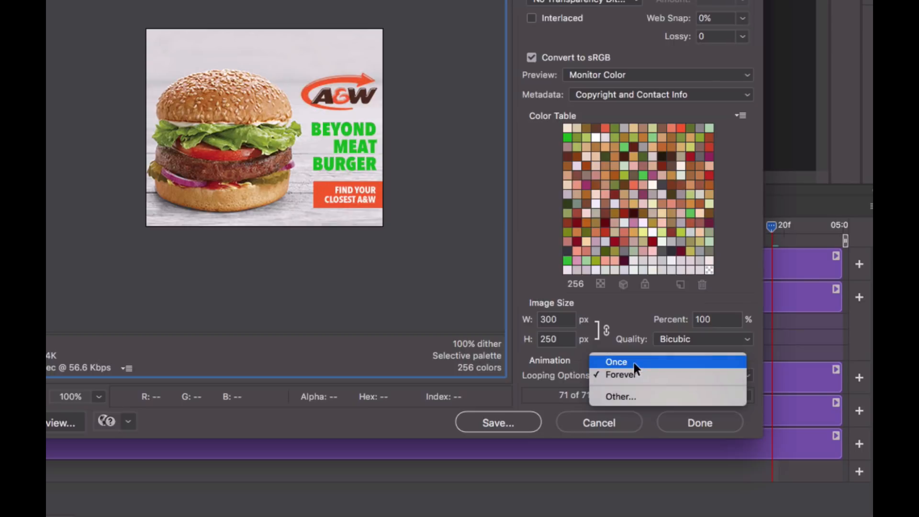
click(633, 363)
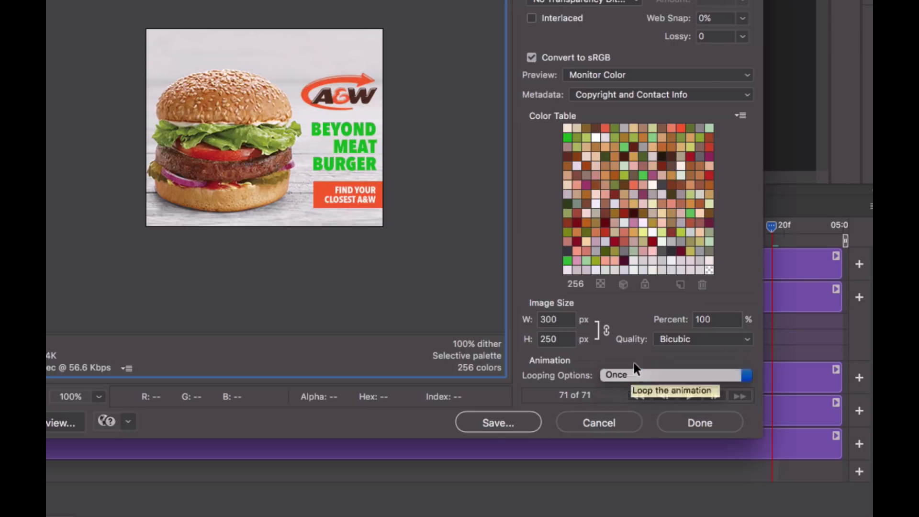
Save the optimized GIF into the Animated Banner Ad Tutorial folder on the Desktop
click(492, 424)
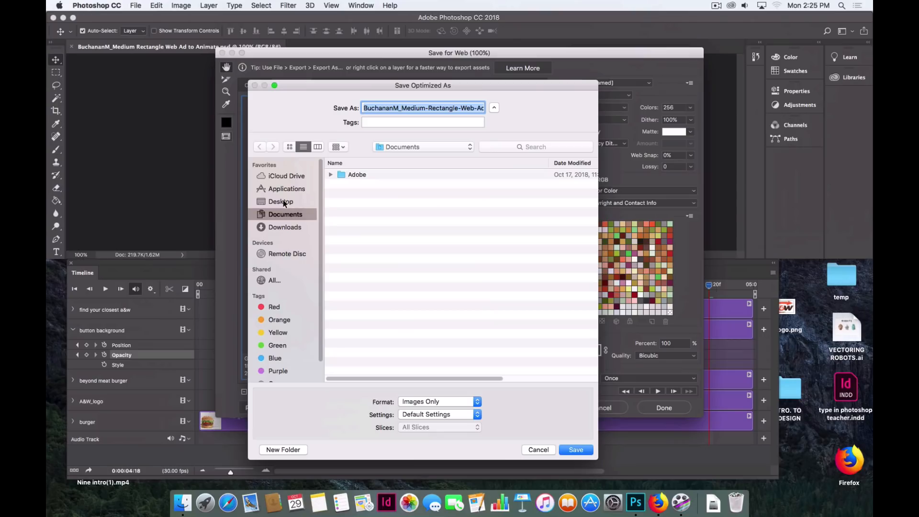
click(283, 202)
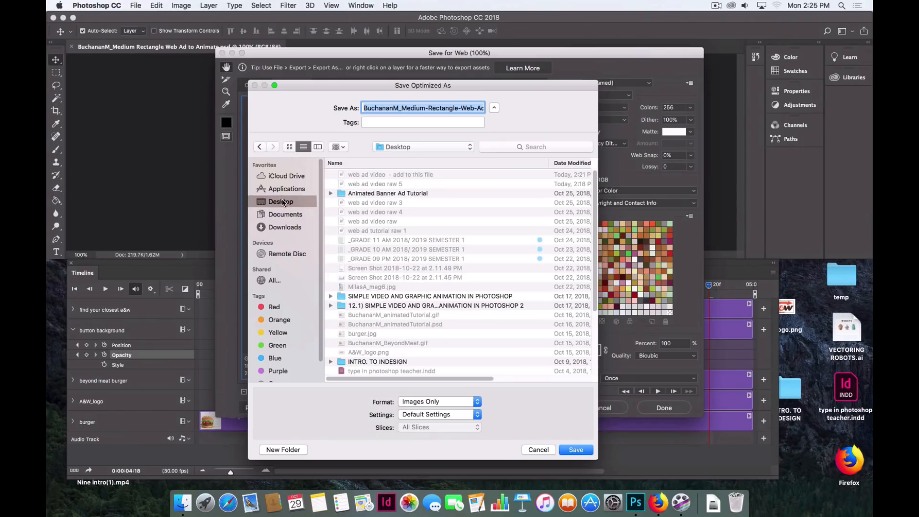
double_click(386, 193)
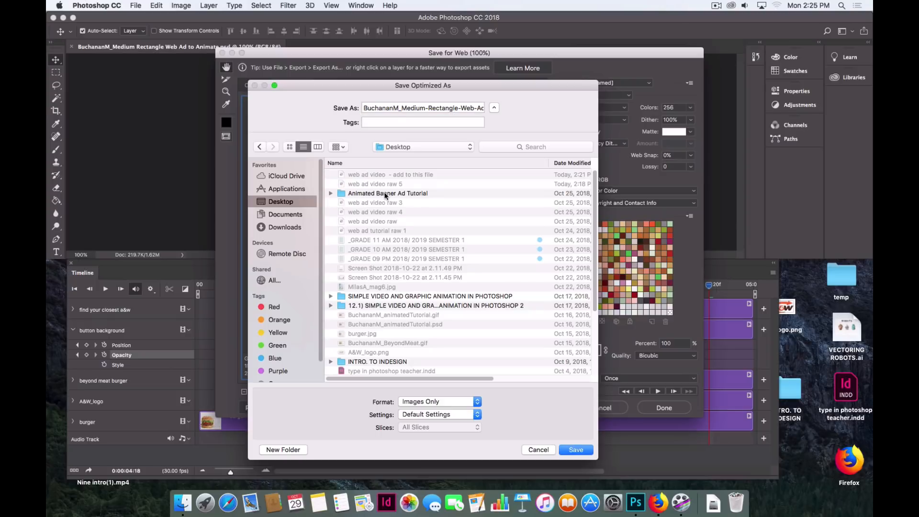